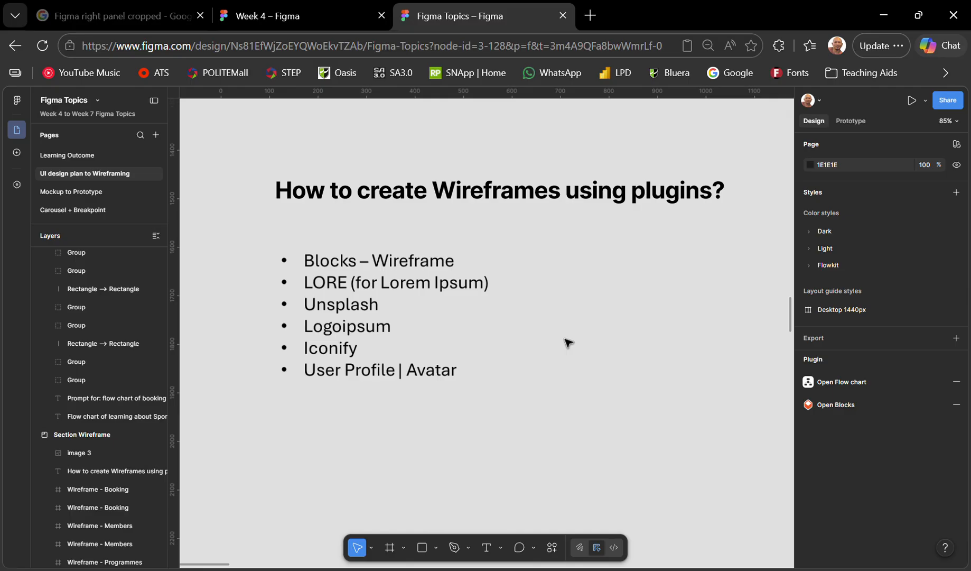
Search the plugins for "blocks", open Blocks - Wireframe to view its components, and close it
right_click(567, 339)
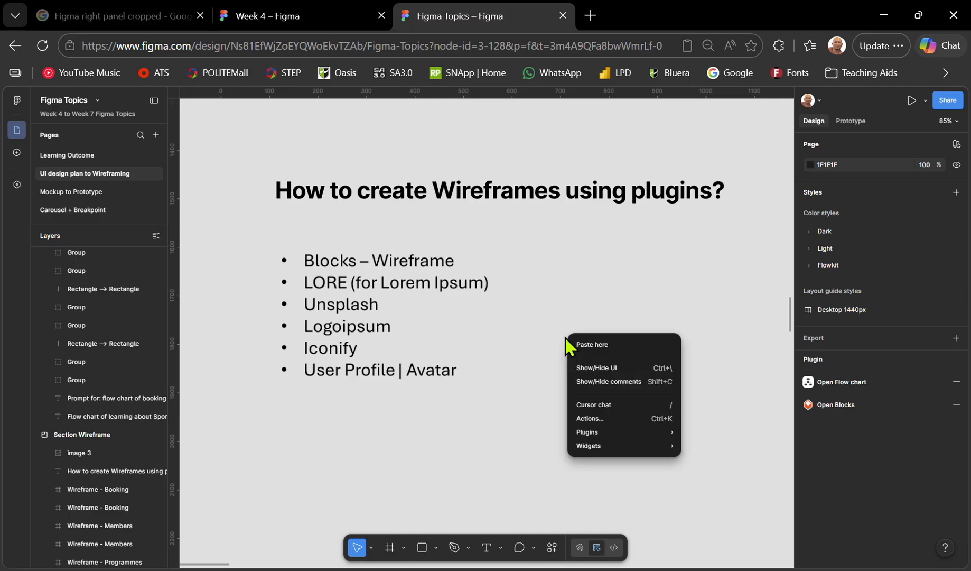
mouse_move(595, 433)
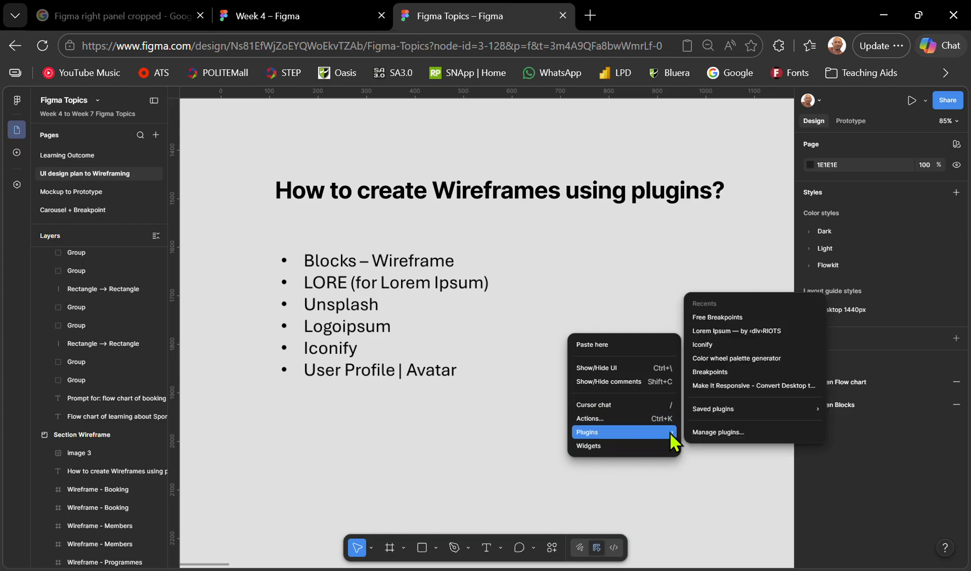
click(722, 436)
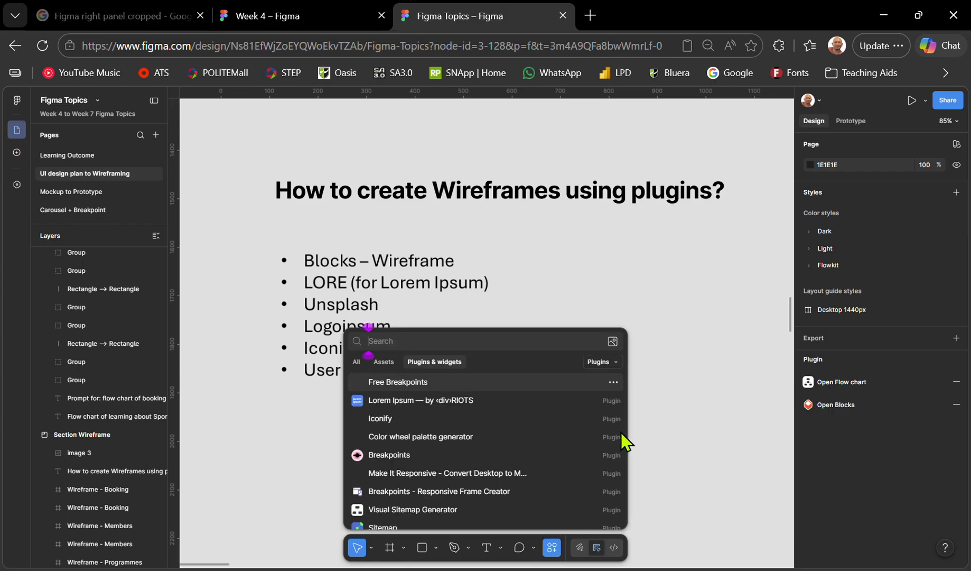
scroll(480, 278, down, 3)
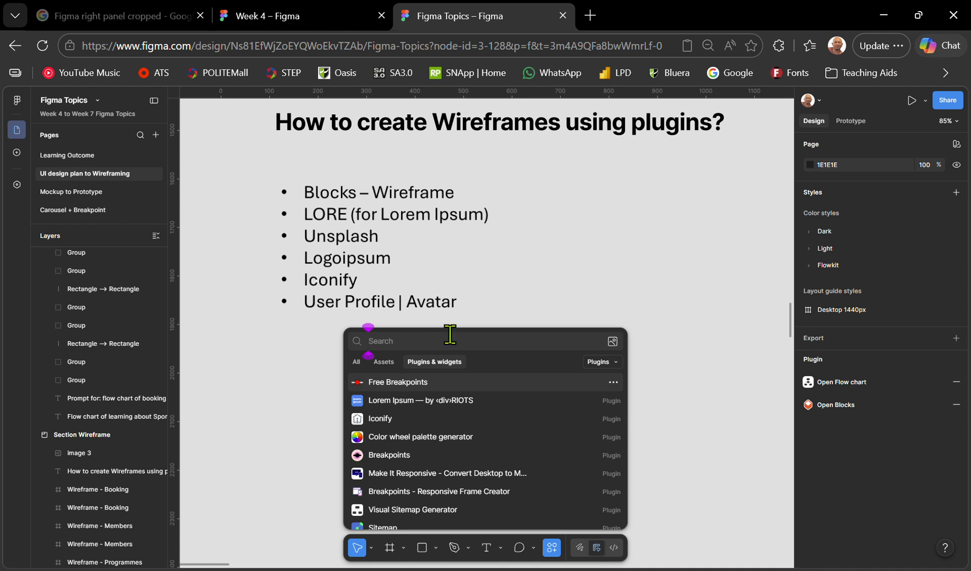
text(blocks)
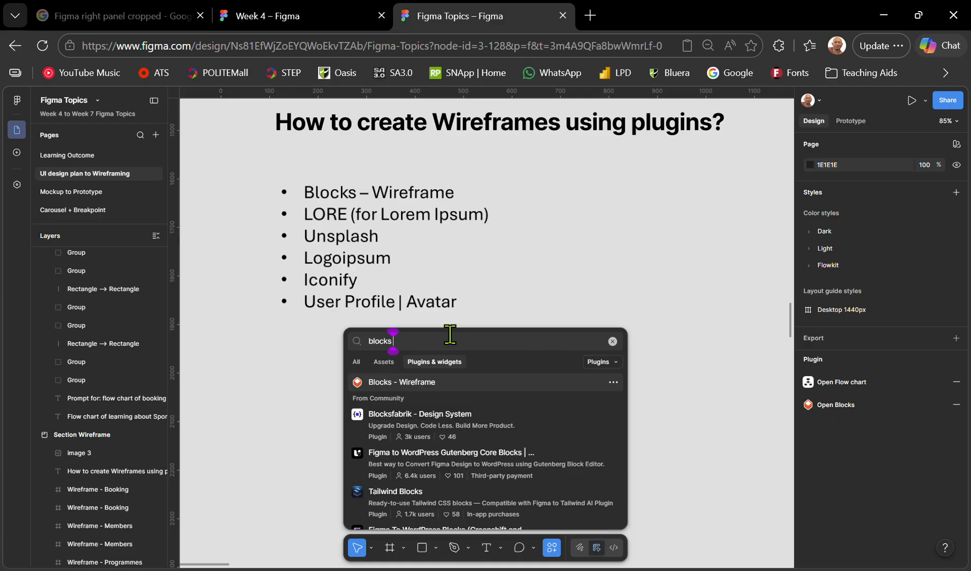
text( -)
click(379, 388)
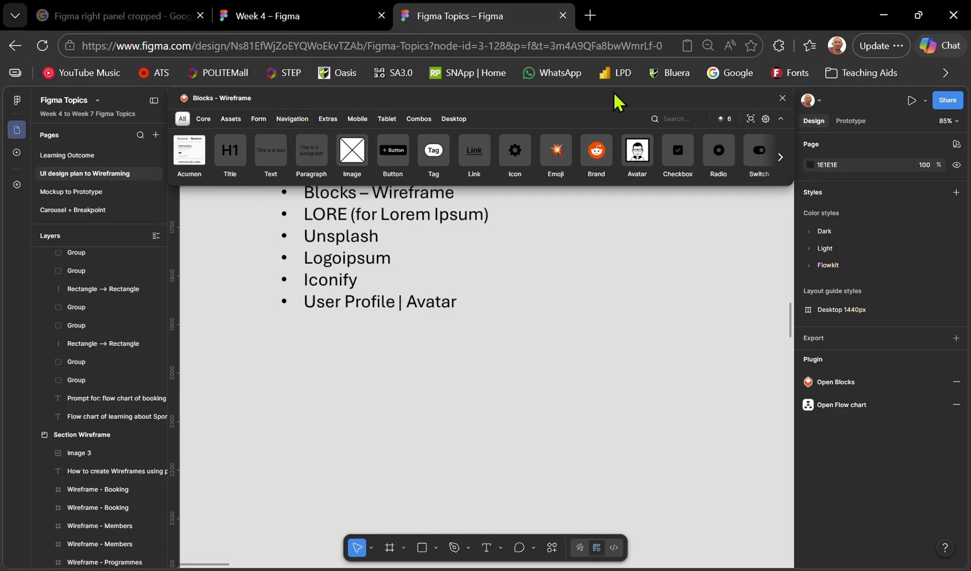
click(783, 99)
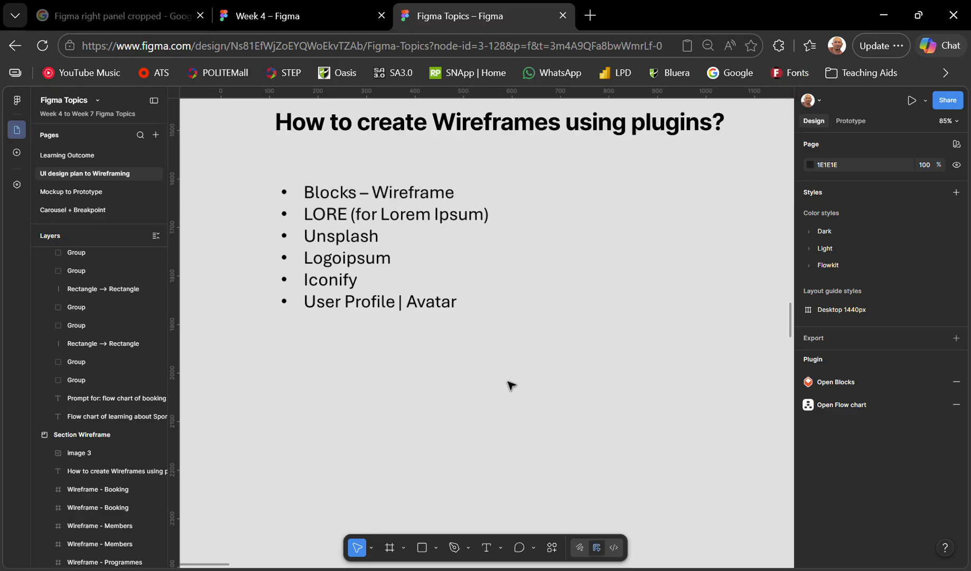
Search the plugins for "lore", run LORE (for Lorem Ipsum), and move its window clear of the bullet list
right_click(464, 395)
mouse_move(495, 489)
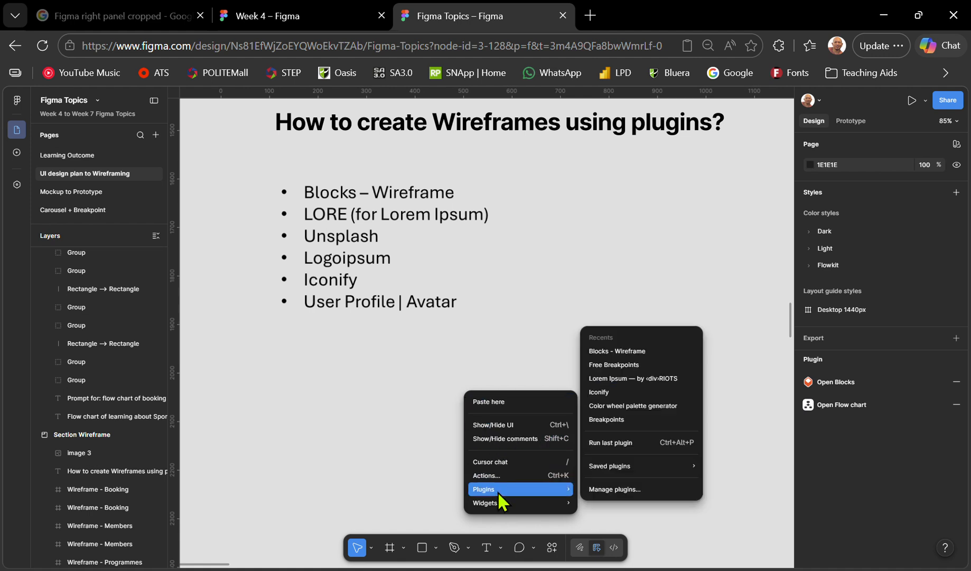
click(592, 491)
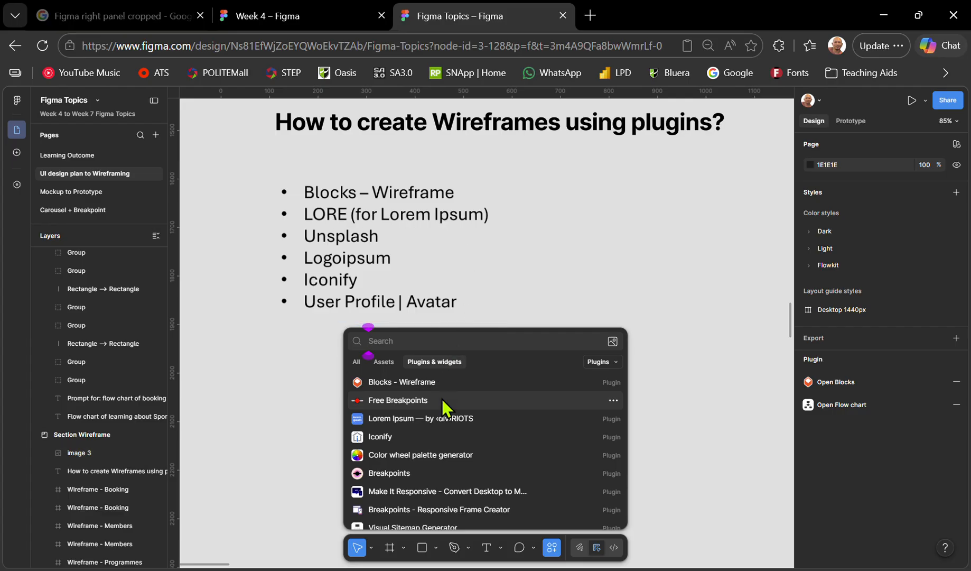
text(lore)
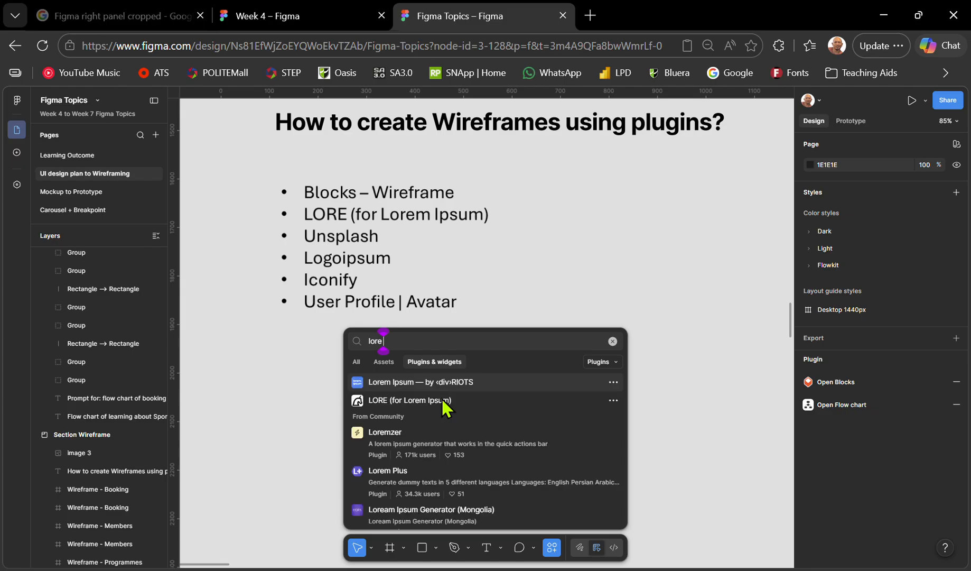
click(372, 399)
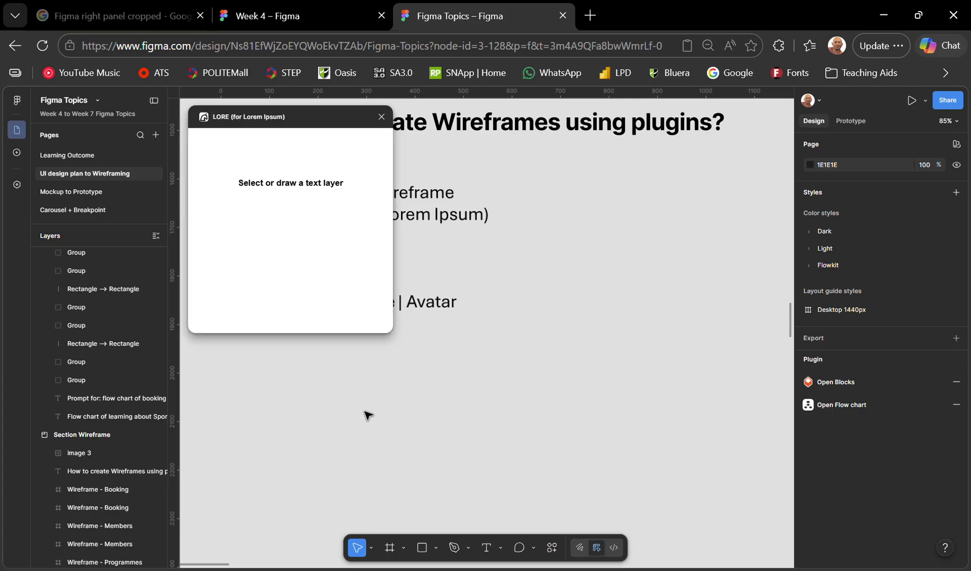
drag(314, 117, 677, 189)
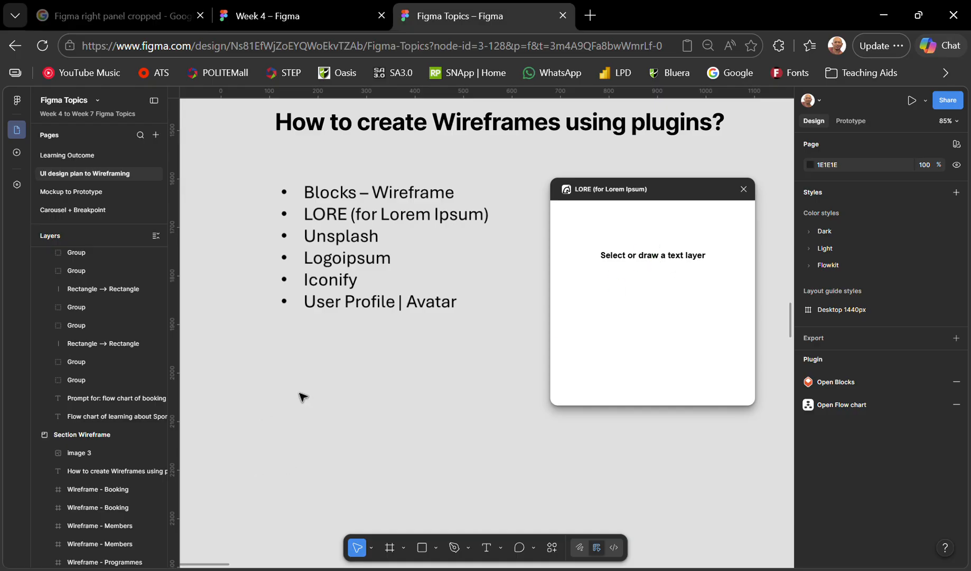
Draw a text box about 282 × 176 below the bullet list and fill it with 5 sentences of placeholder text
key(t)
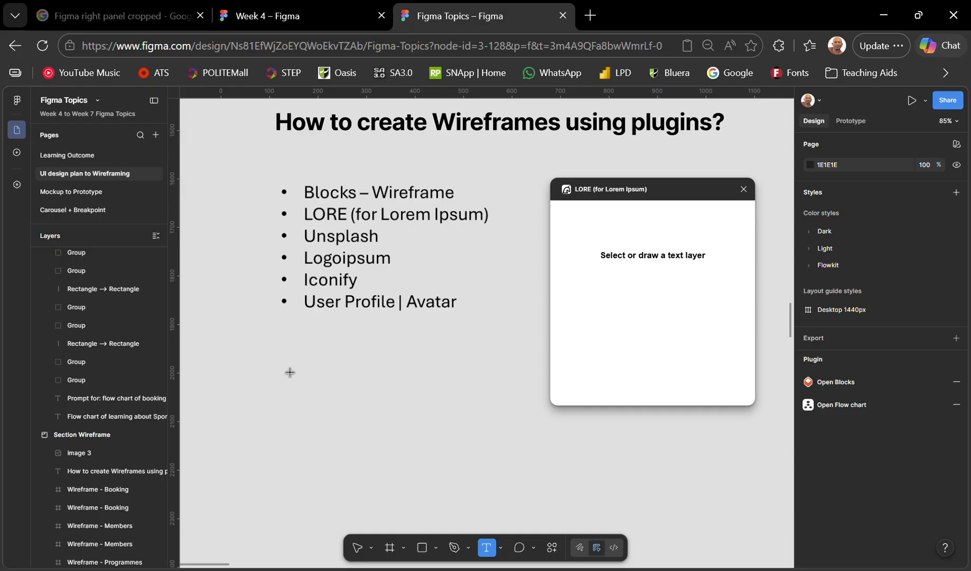
drag(289, 372, 426, 458)
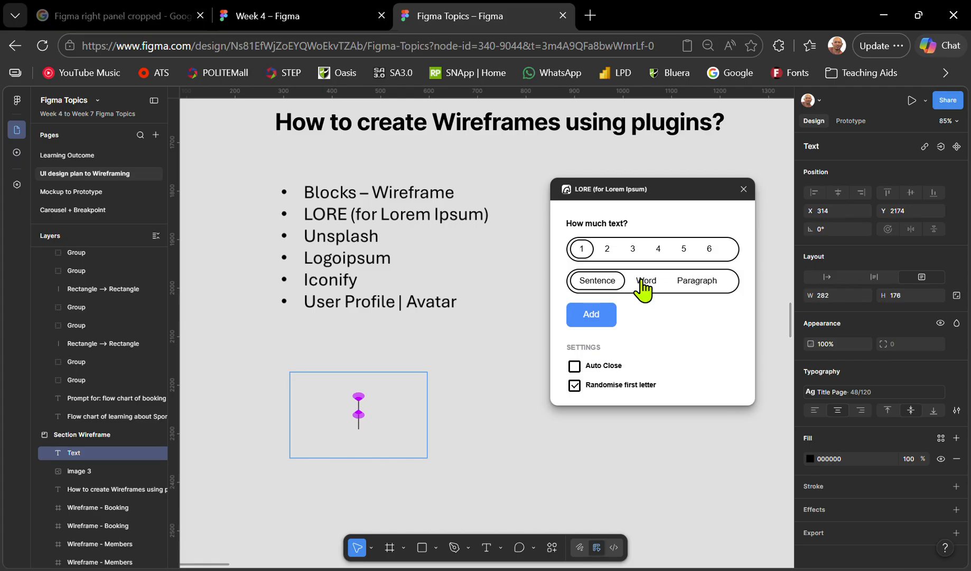
click(684, 248)
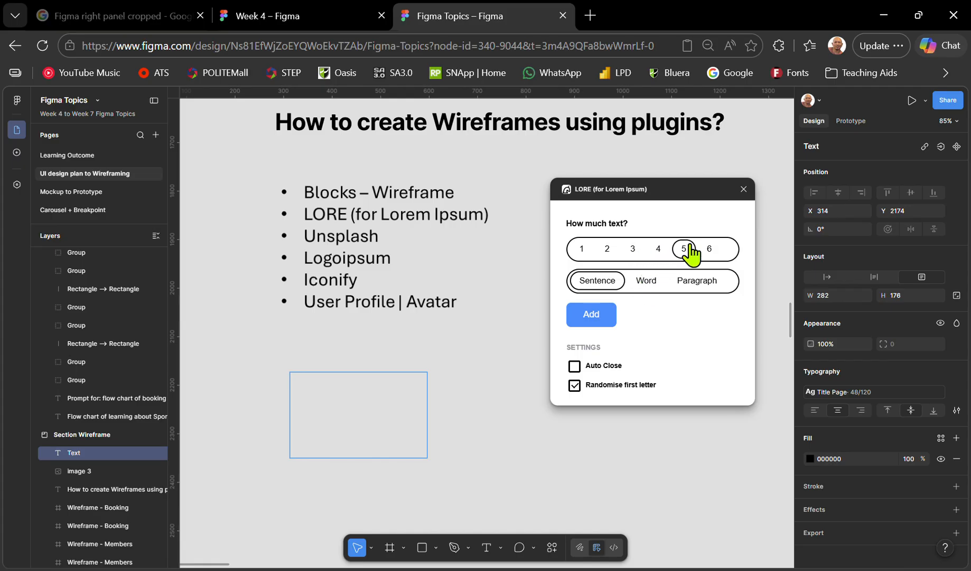
click(603, 328)
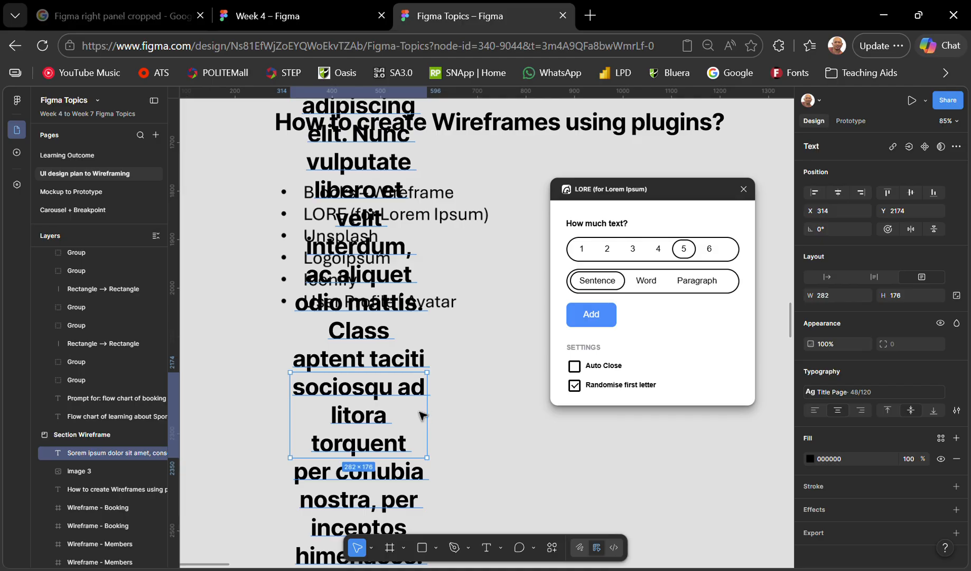
Apply the Body Base 16/140 text style to the placeholder text and close the LORE plugin
click(845, 394)
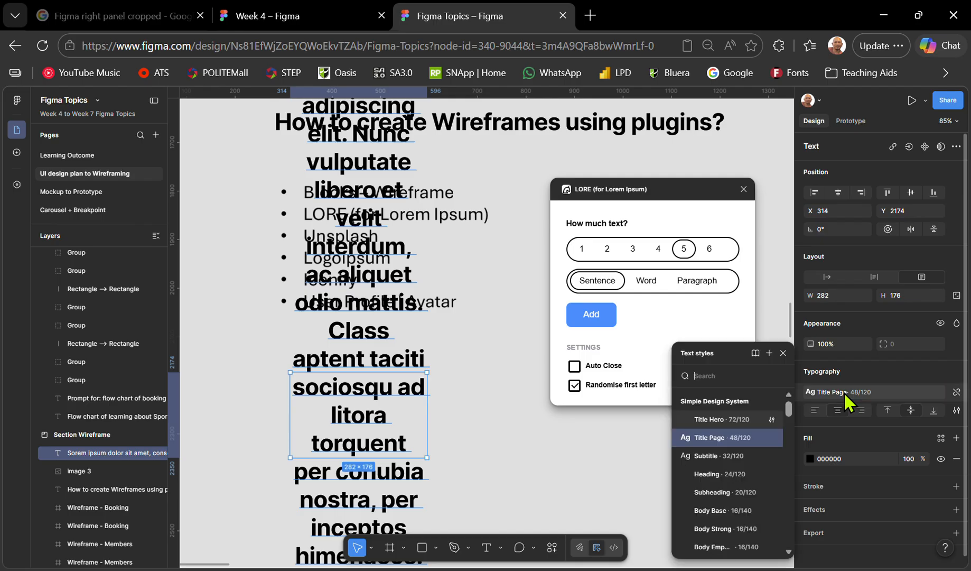
click(720, 516)
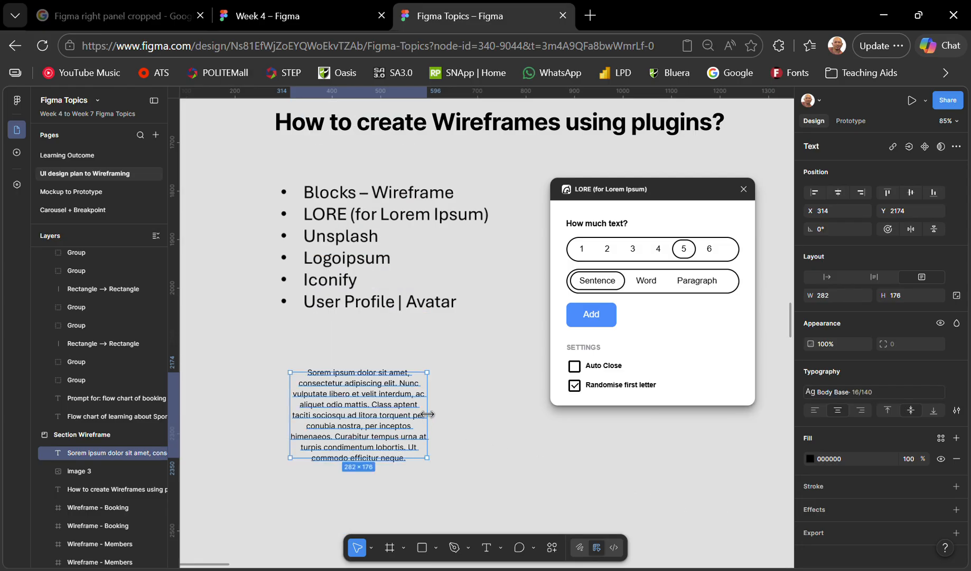
click(471, 405)
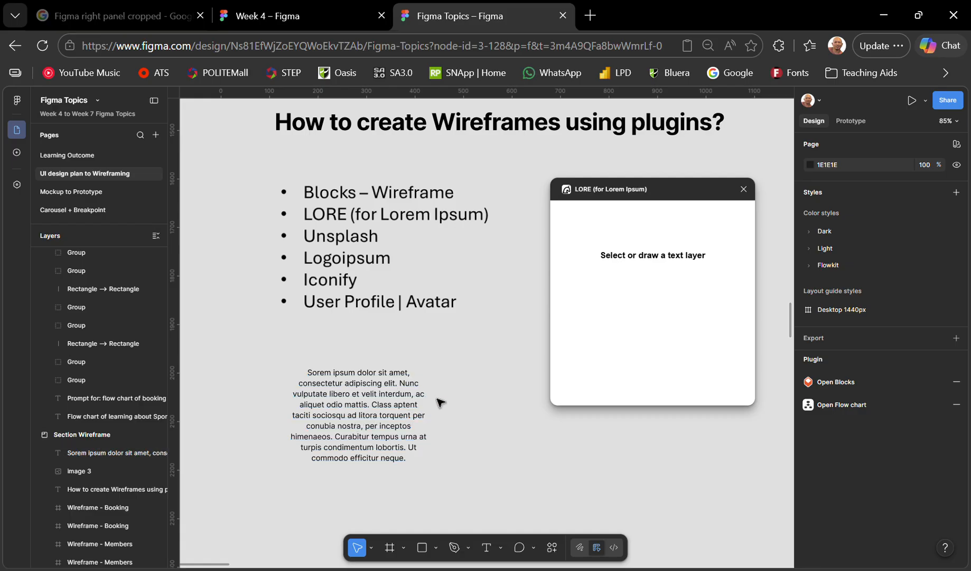
click(418, 397)
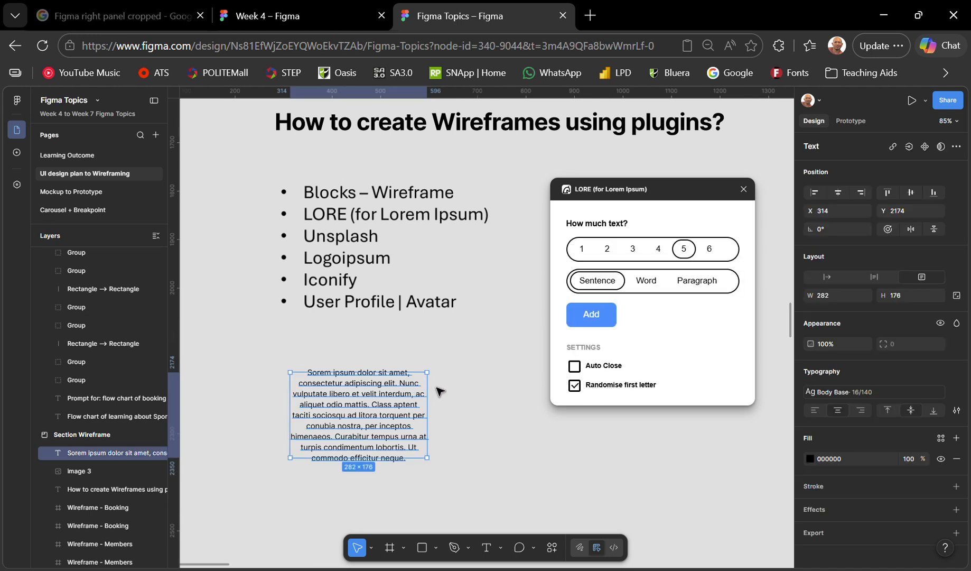
click(743, 189)
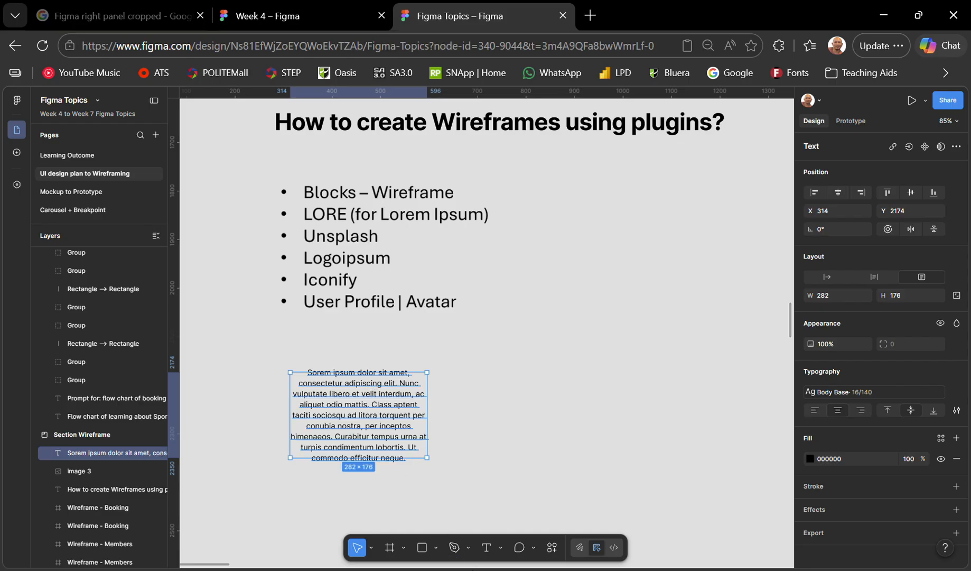
Search the plugins for "unsplash", run Unsplash, and move its window clear of the placeholder text
right_click(545, 418)
mouse_move(570, 505)
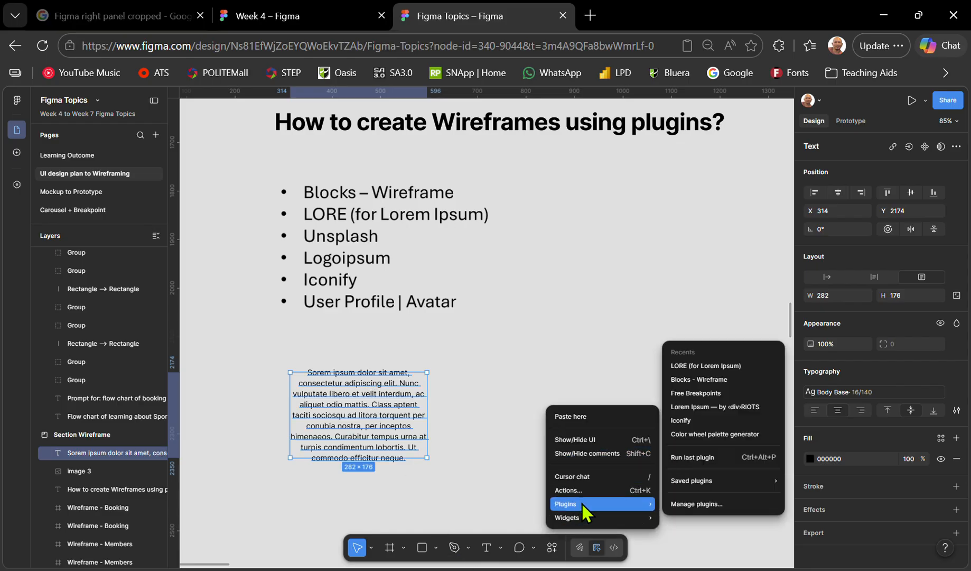
click(696, 505)
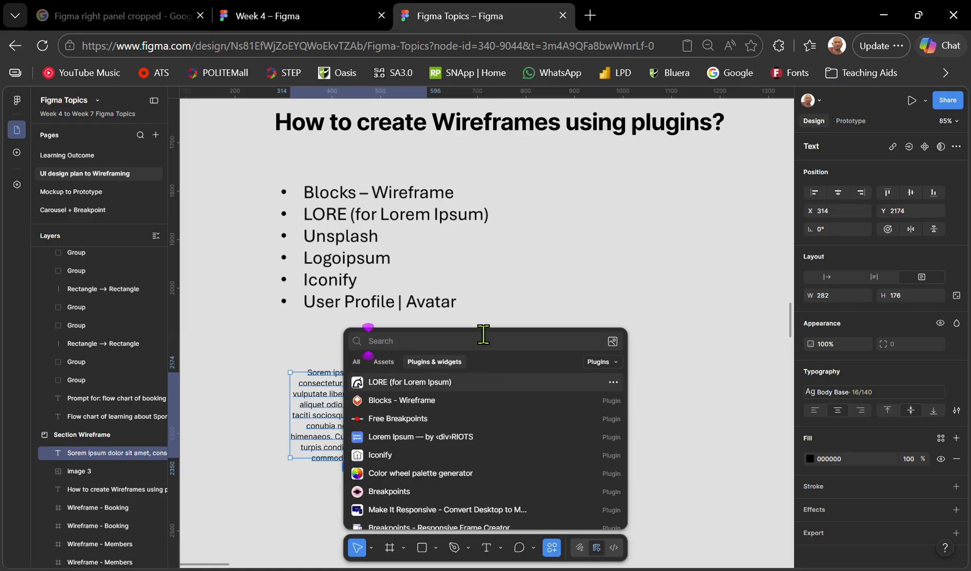
text(uns)
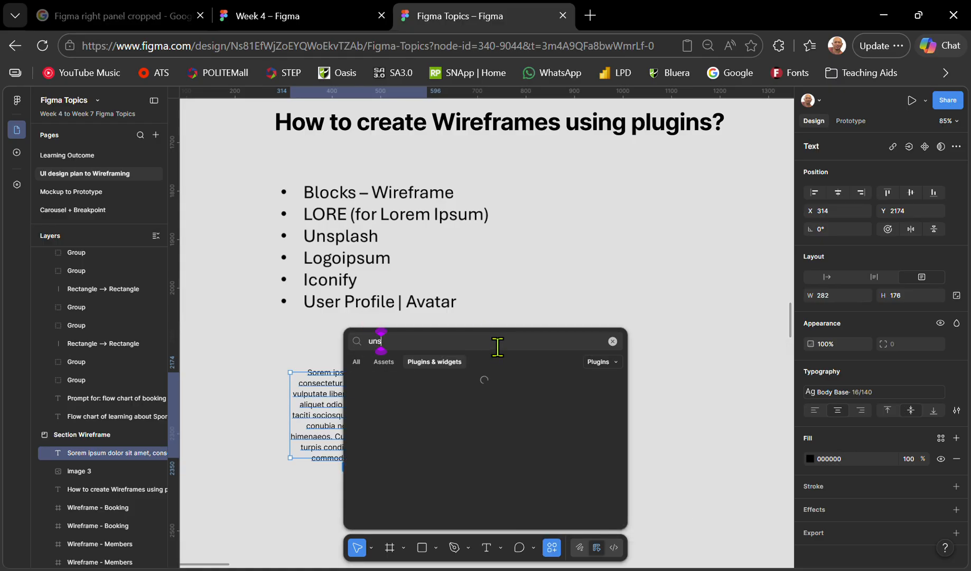
text(pal)
text(lash)
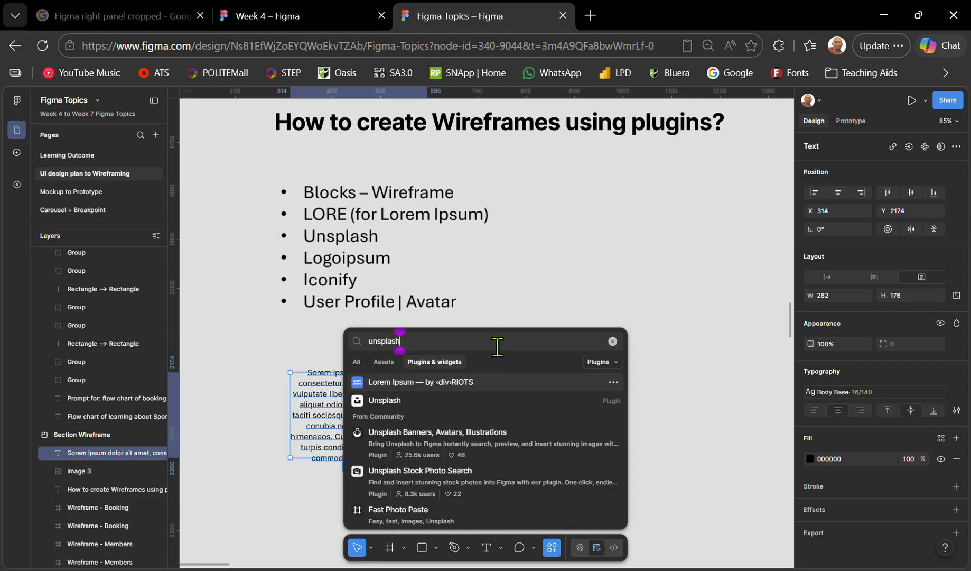
click(478, 410)
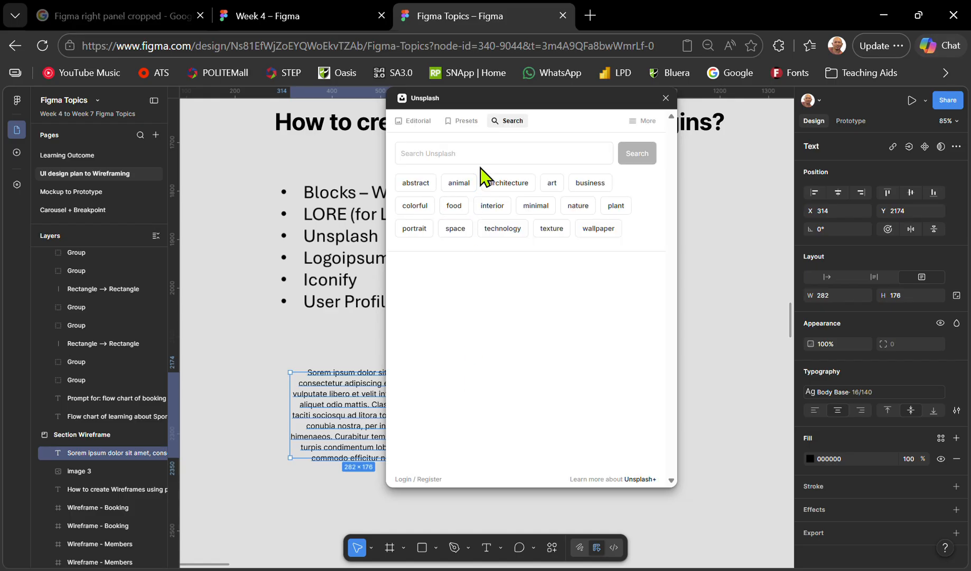
drag(575, 101, 681, 140)
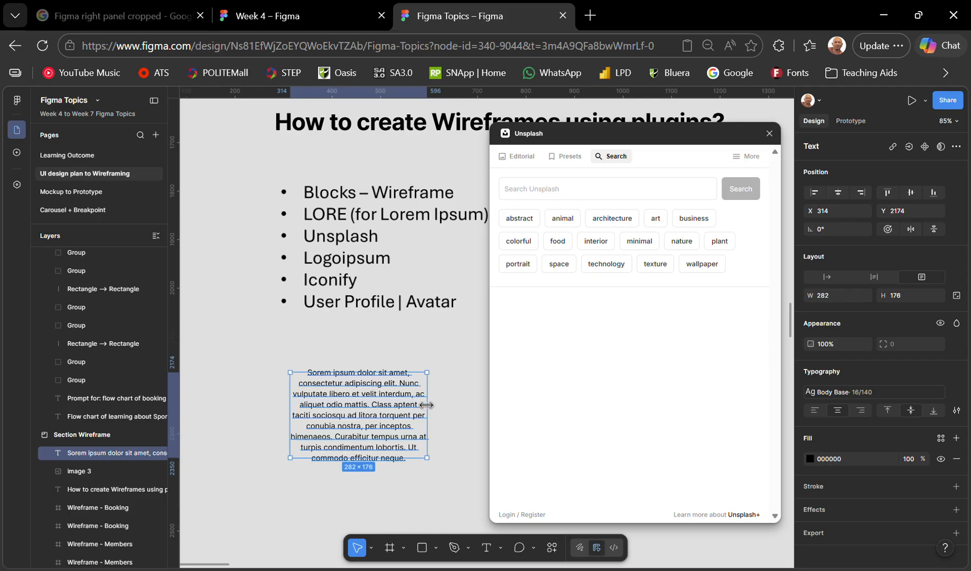
Move the placeholder text to about X 126, Y 2118 and shift the Unsplash window to free canvas space
click(469, 396)
click(387, 406)
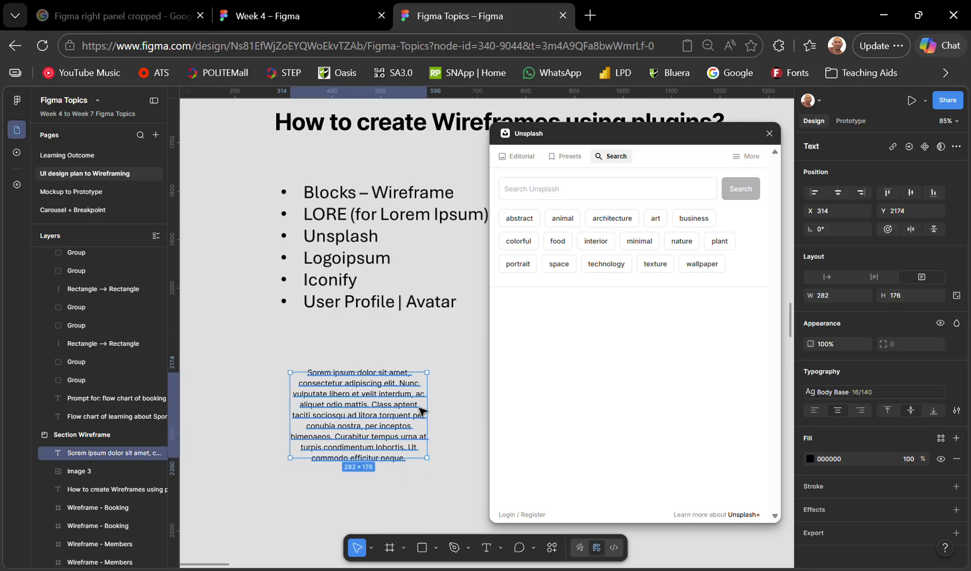
drag(375, 403, 285, 376)
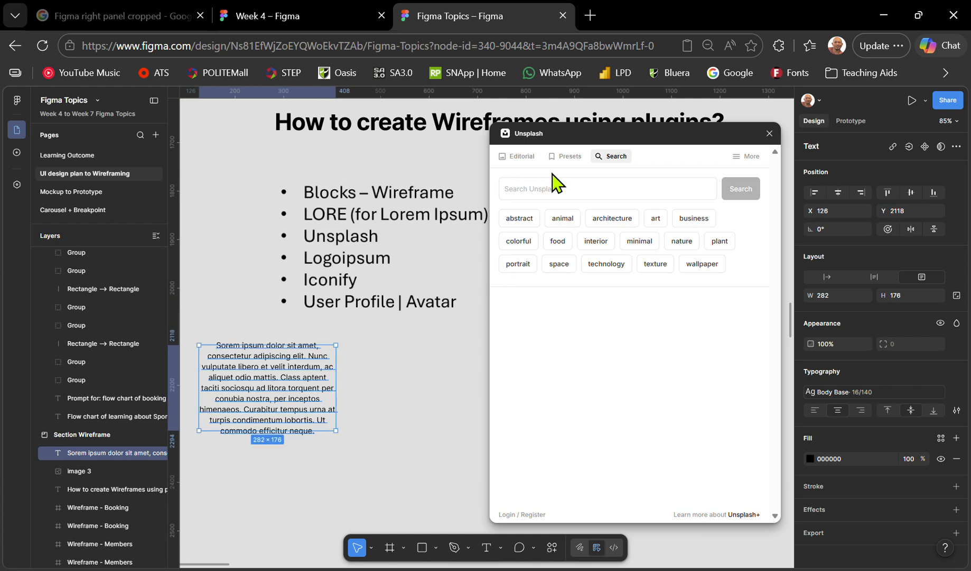
drag(613, 137, 692, 118)
Draw a rectangle about 287 × 223 beside the placeholder text, below the bullet list
click(394, 402)
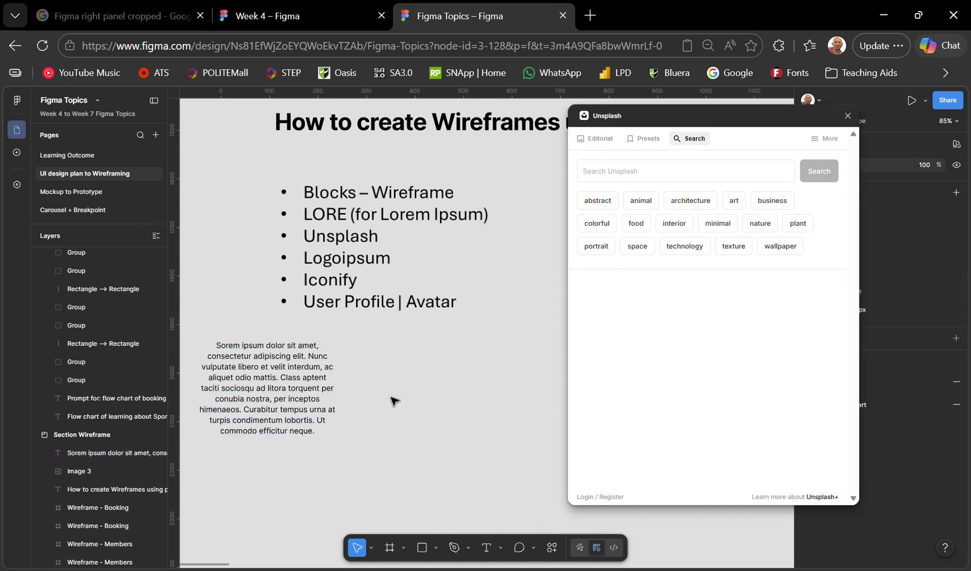
key(r)
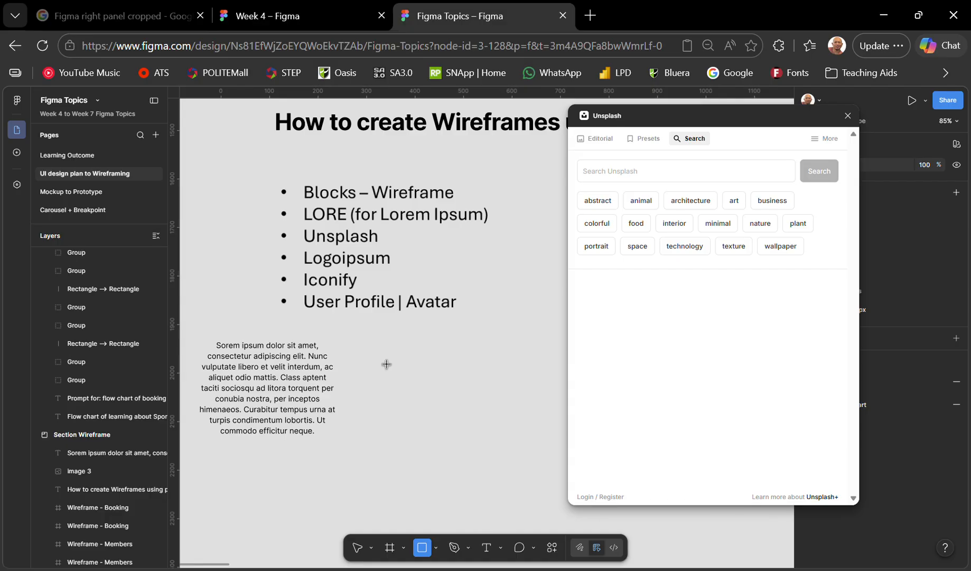
mouse_move(377, 363)
mouse_down()
mouse_move(513, 451)
mouse_move(518, 470)
mouse_up()
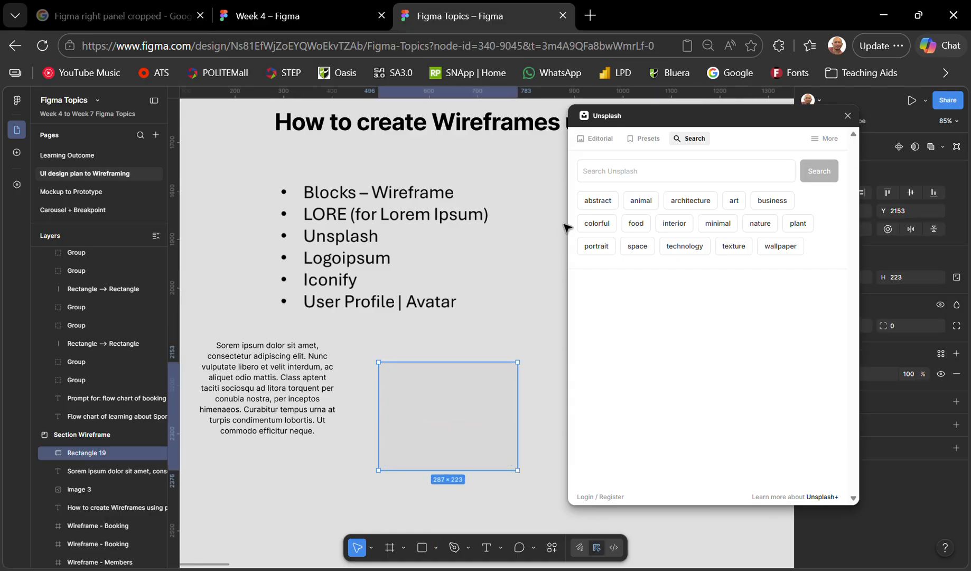
Search Unsplash for "sport" photos with the new rectangle selected
click(612, 174)
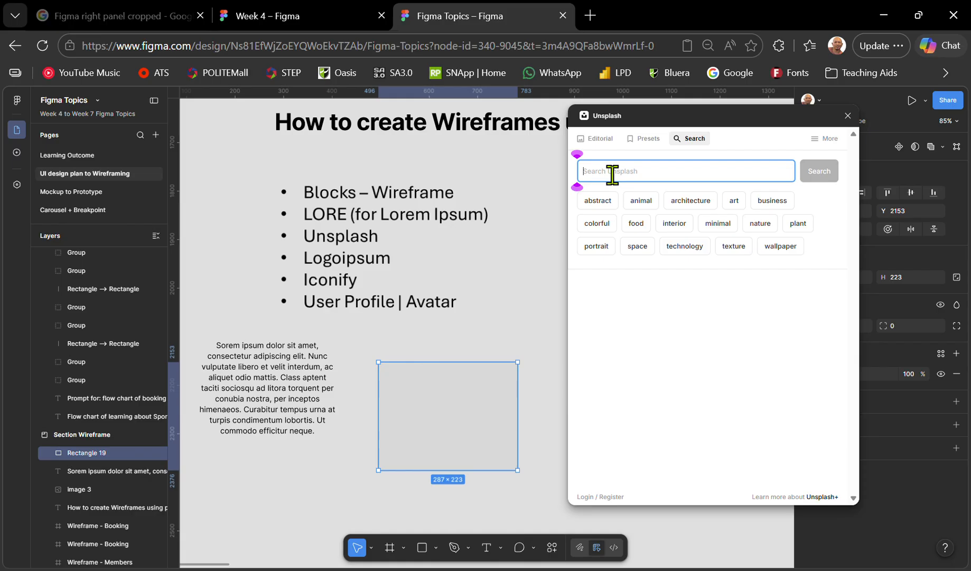
text(sport)
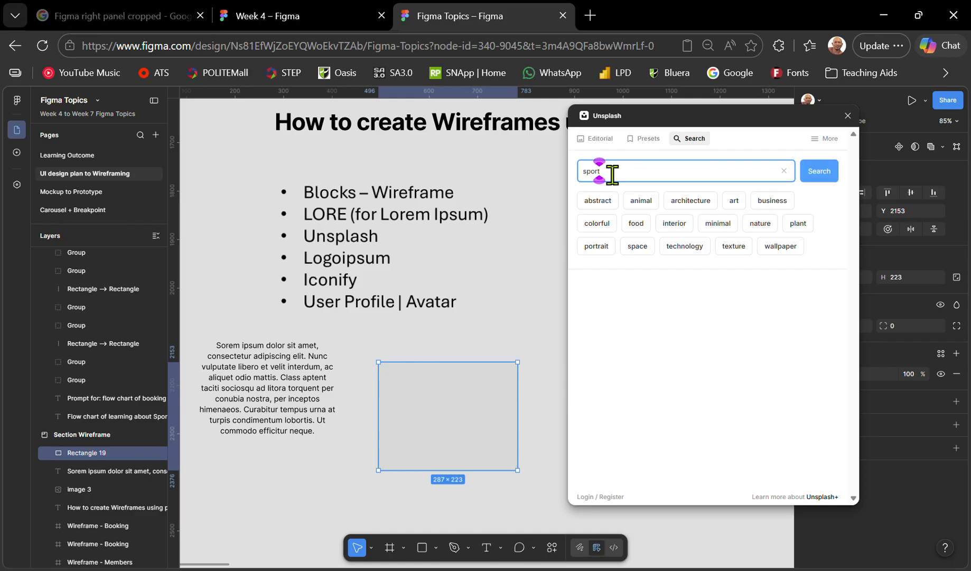
key(Return)
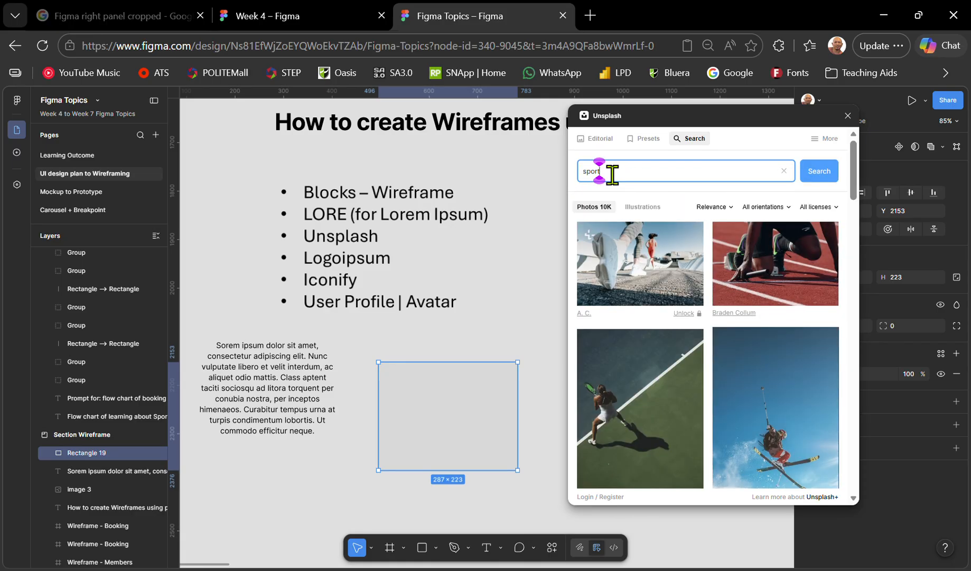
Fill the rectangle with the running-shoes photo from the "sport" results and resize the image to about 250 × 155
click(665, 270)
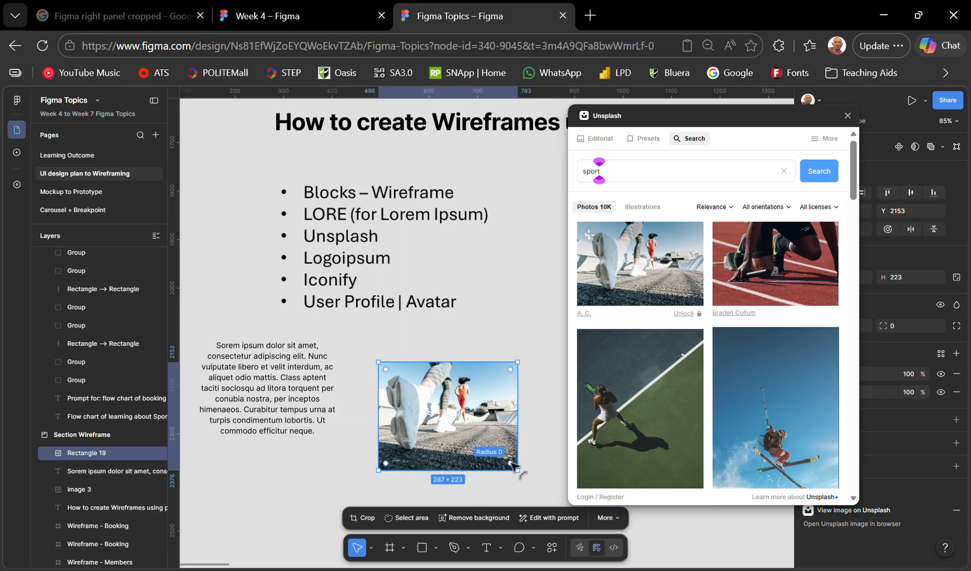
drag(787, 119, 876, 118)
drag(511, 363, 499, 394)
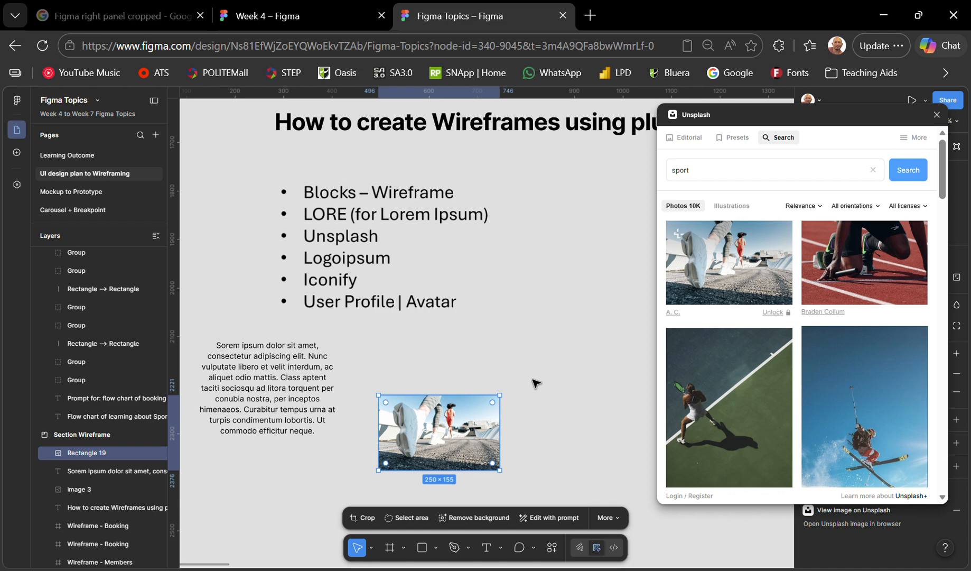
Close Unsplash and move the running-shoes image directly below the placeholder text
click(937, 115)
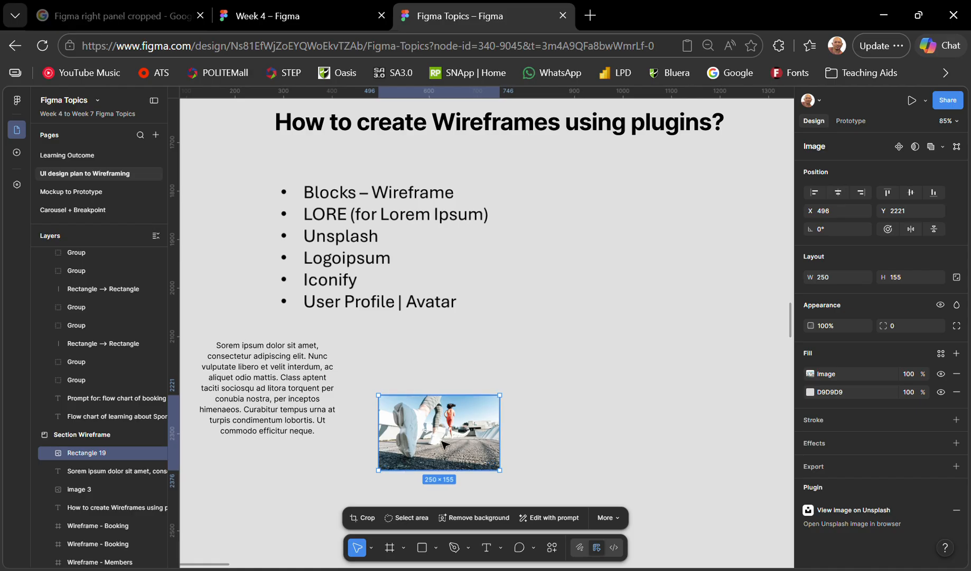
drag(442, 444, 262, 516)
click(521, 376)
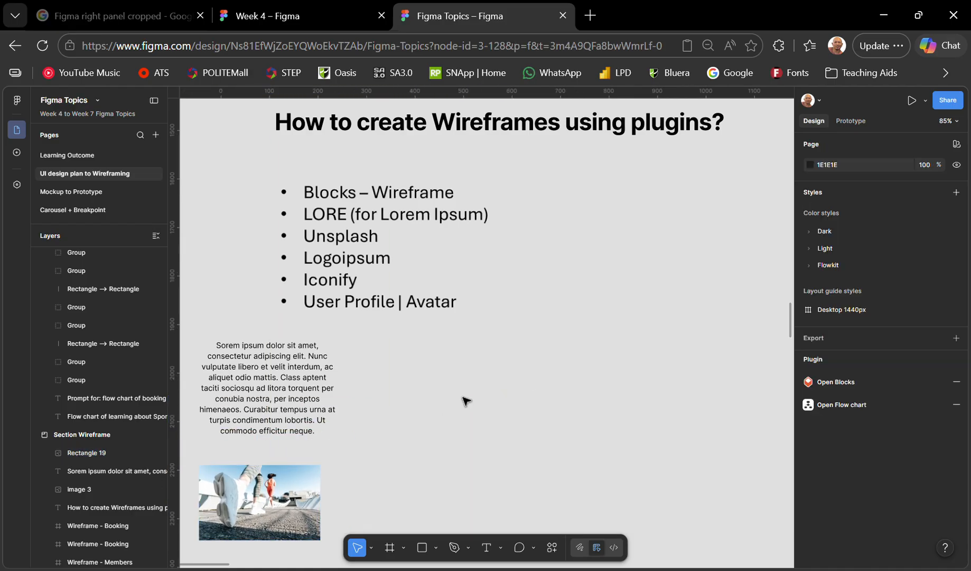
Search the plugins for "logo", run Logoipsum, and move its window clear of the bullet list
right_click(475, 378)
mouse_move(549, 472)
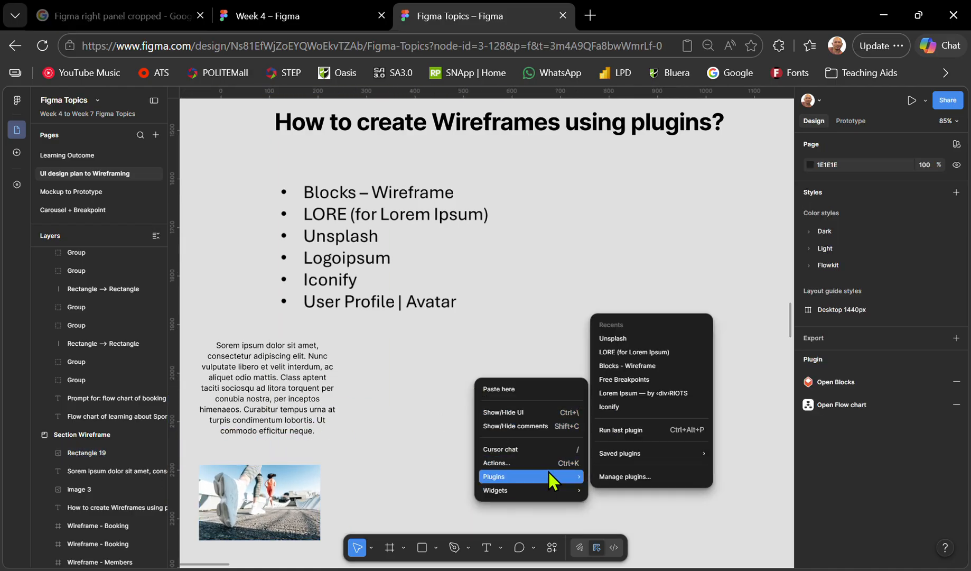
click(623, 476)
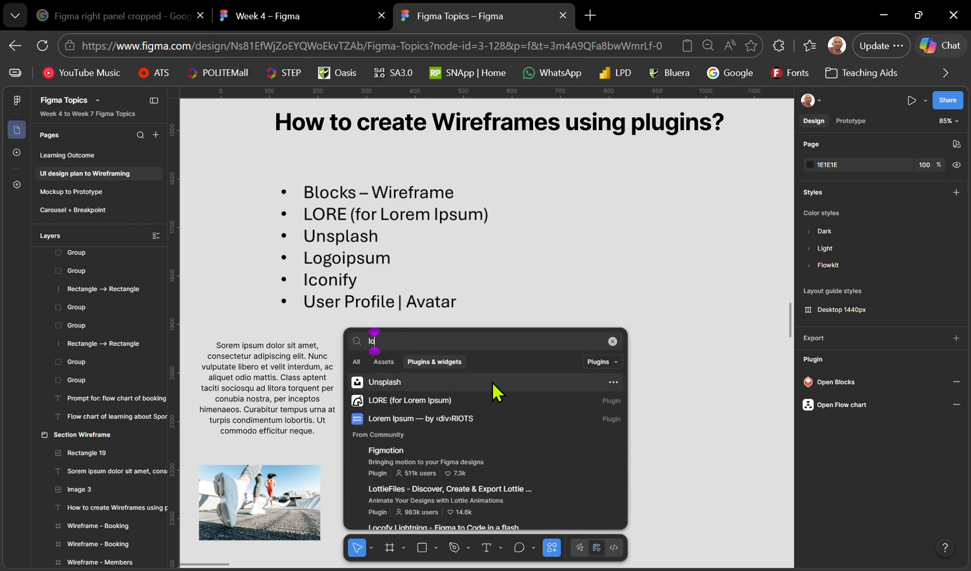
text(logo)
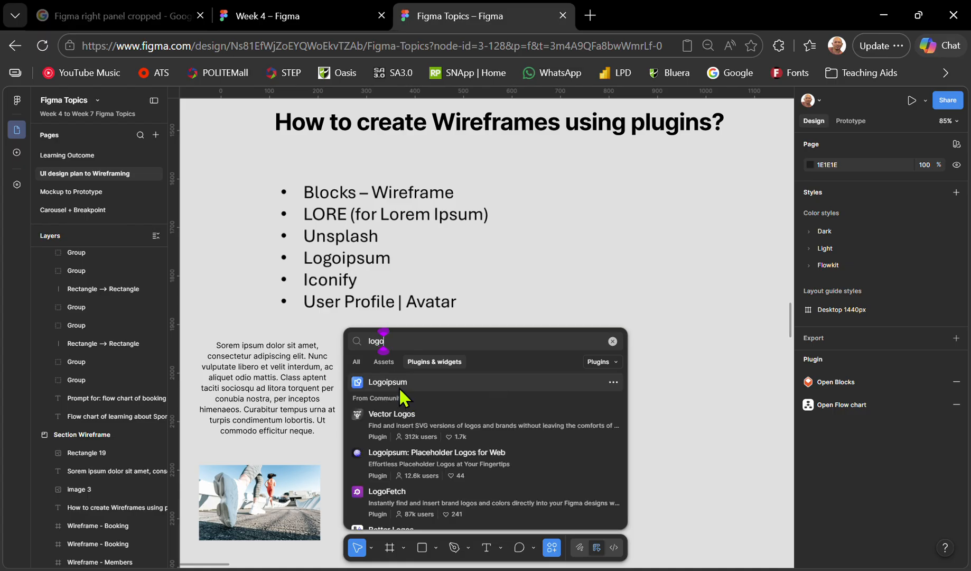
click(383, 381)
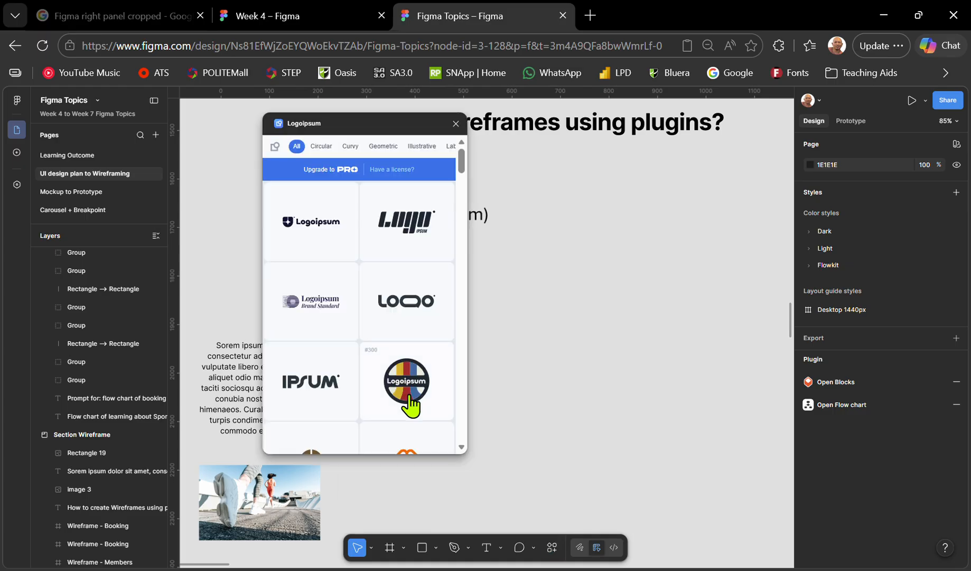
drag(390, 126, 733, 160)
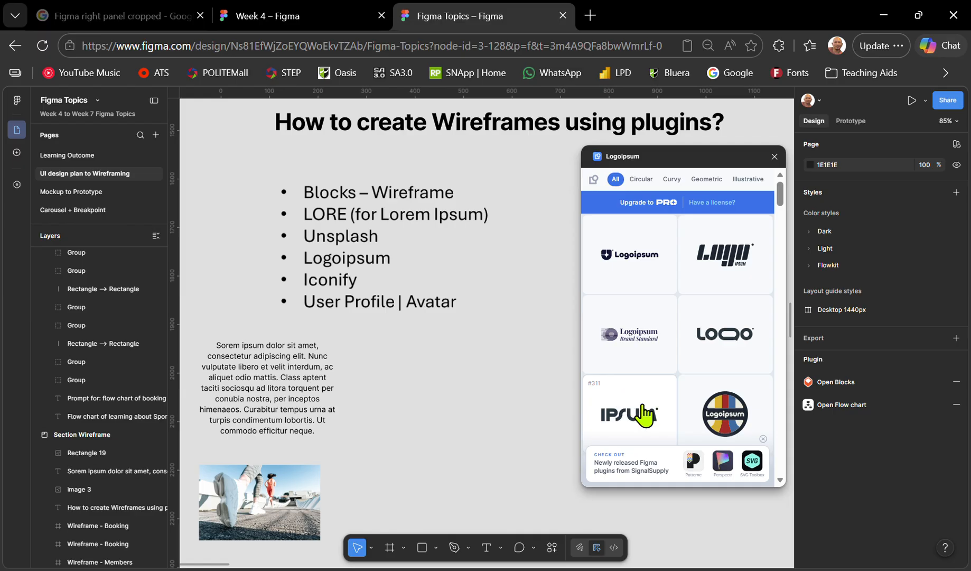
Insert Logoipsum logo #291, enlarge it to about 242 × 134, and close the plugin
scroll(661, 380, down, 3)
scroll(660, 380, down, 5)
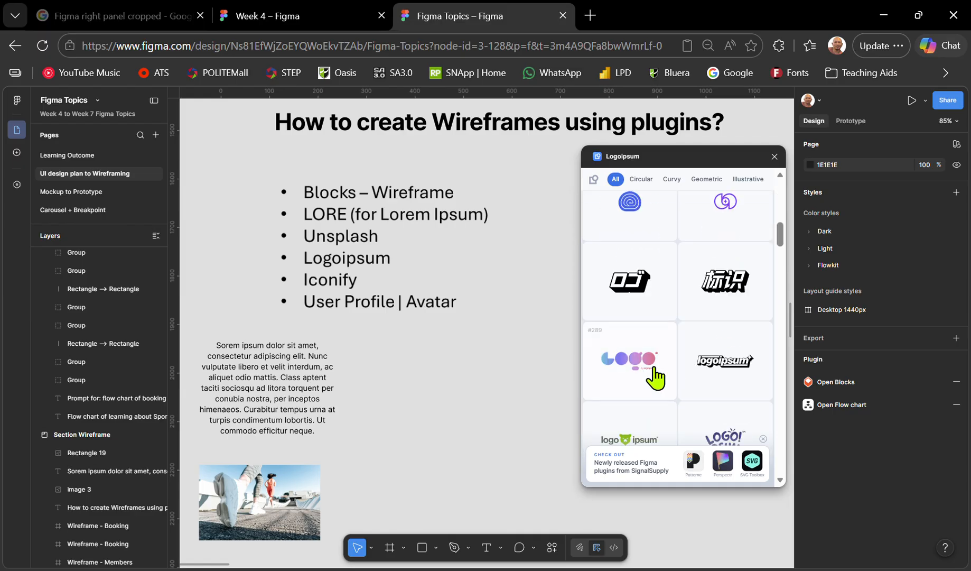
scroll(655, 376, down, 2)
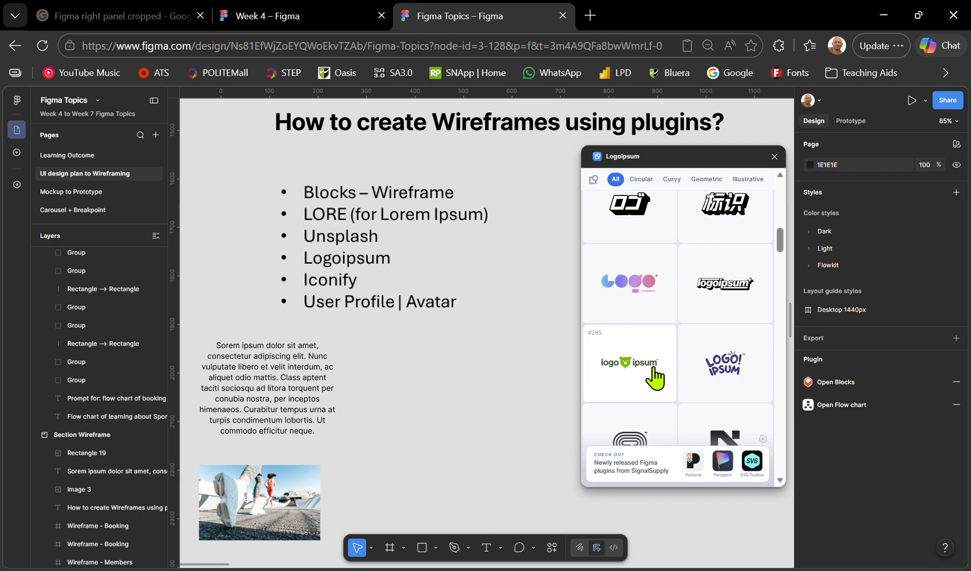
scroll(655, 376, down, 3)
scroll(655, 376, down, 8)
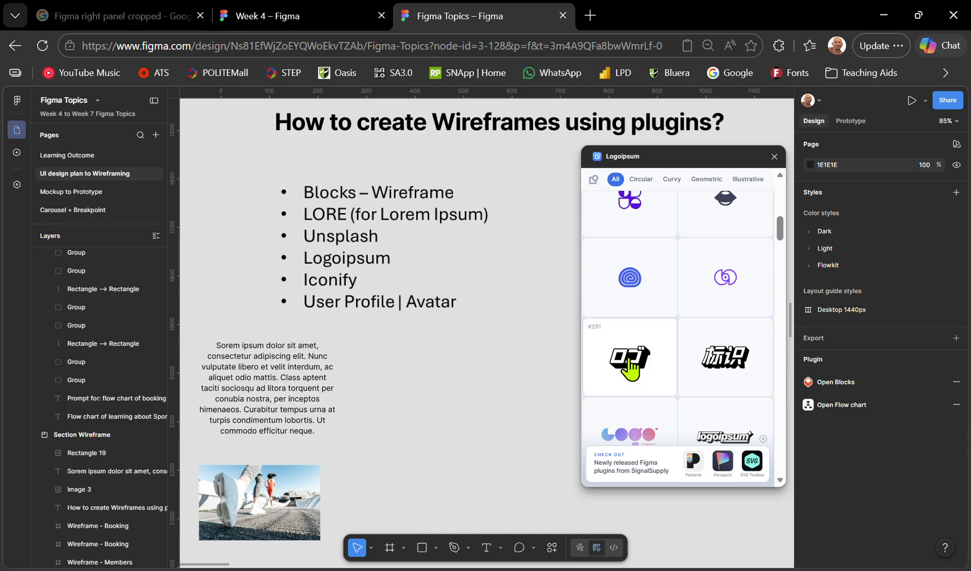
click(630, 368)
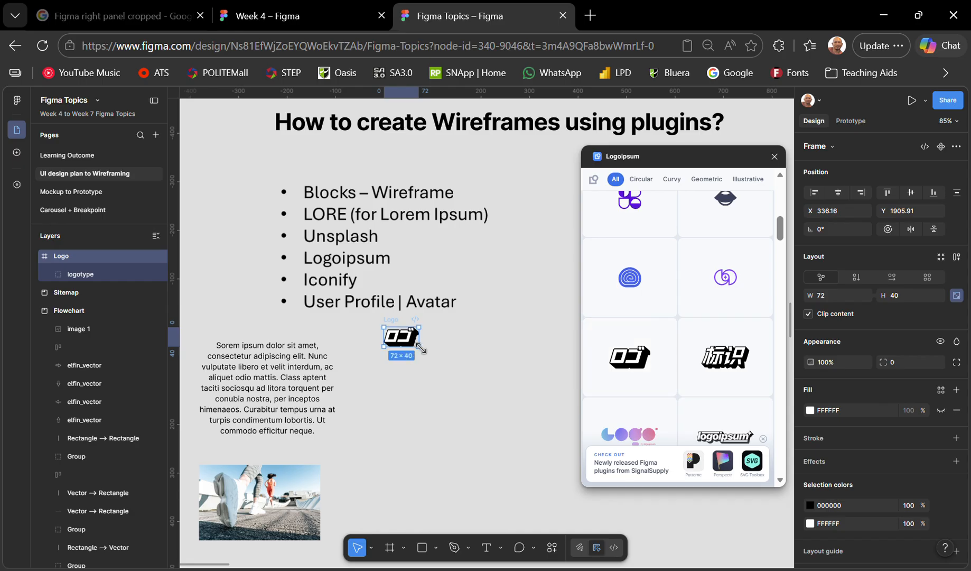
drag(421, 348, 502, 386)
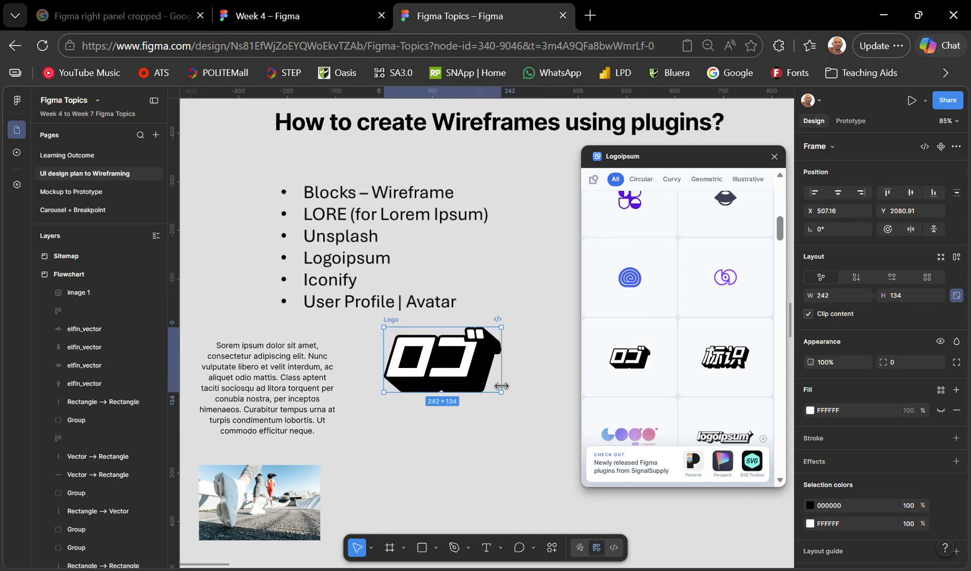
click(774, 156)
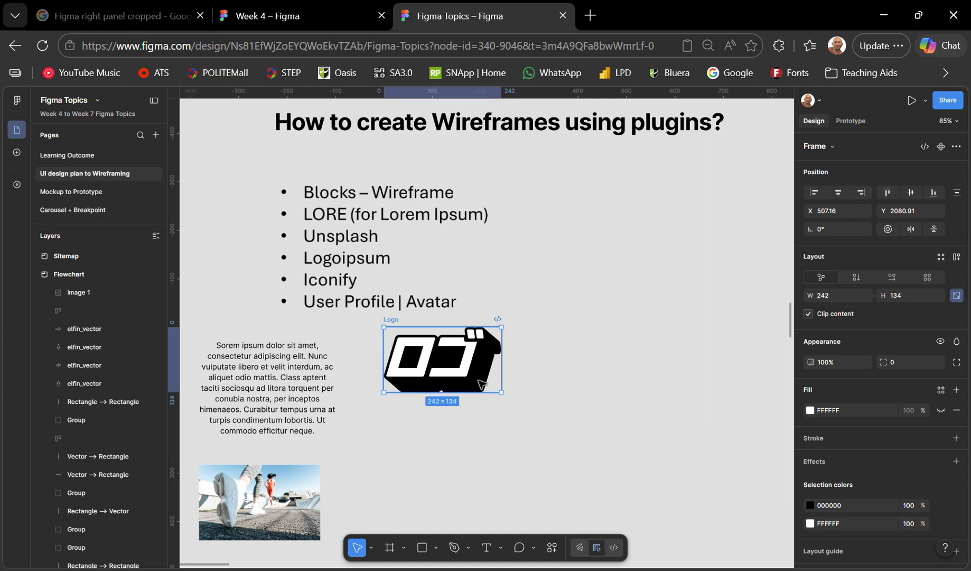
Move the logo into the header area of the Desktop - 1 frame at about X 29, Y 0
drag(456, 372, 527, 400)
scroll(527, 400, down, 3)
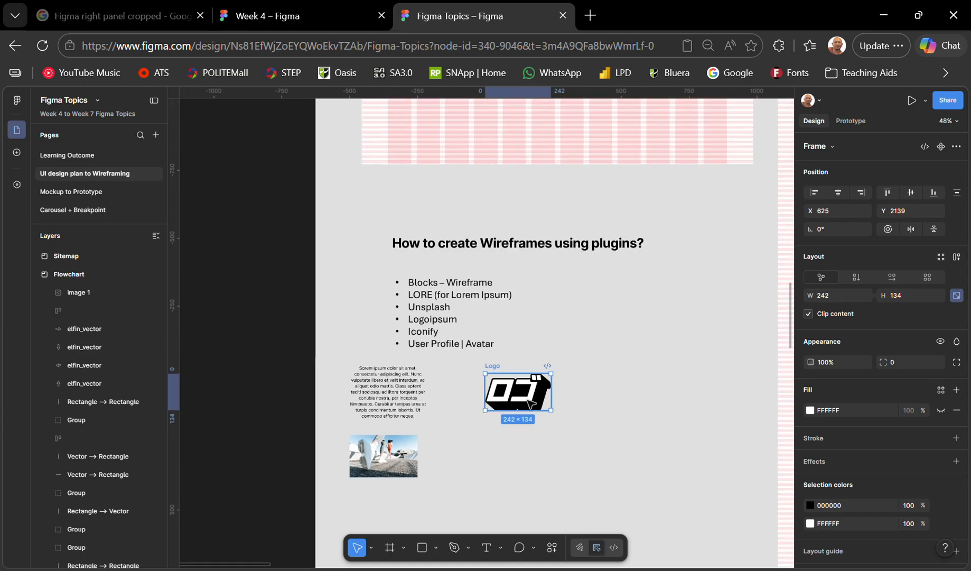
scroll(532, 423, up, 2)
drag(526, 480, 527, 191)
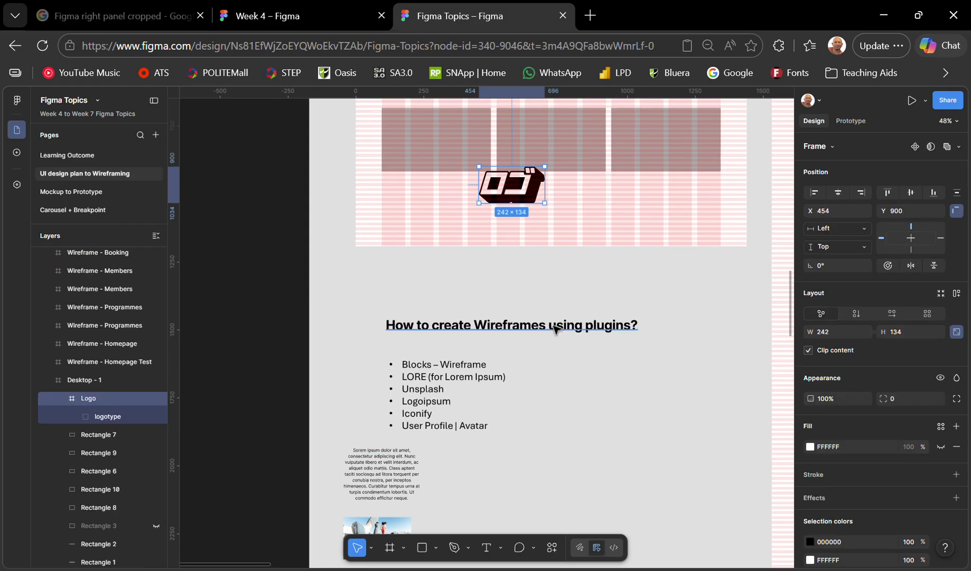
scroll(560, 317, up, 4)
drag(520, 381, 399, 130)
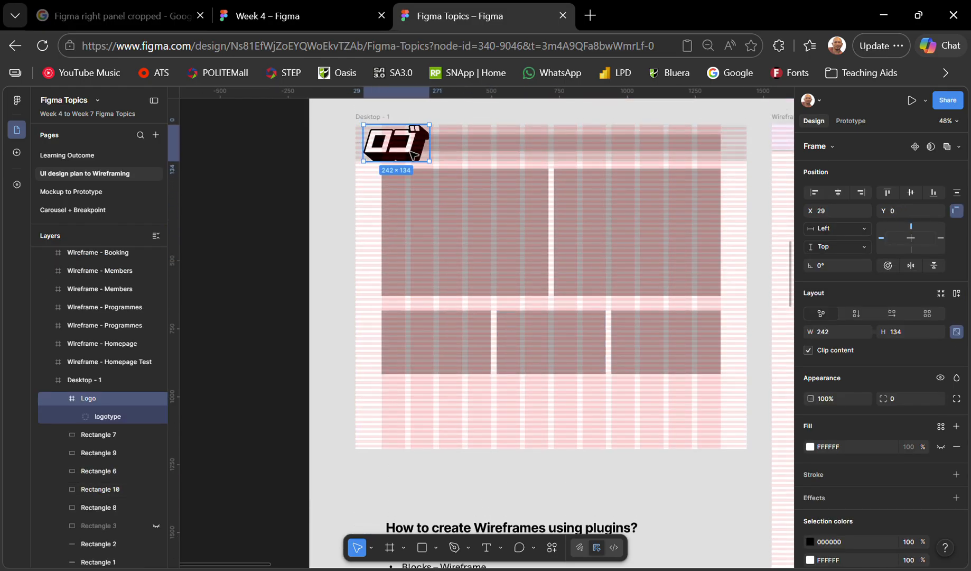
scroll(418, 175, up, 5)
scroll(431, 187, up, 1)
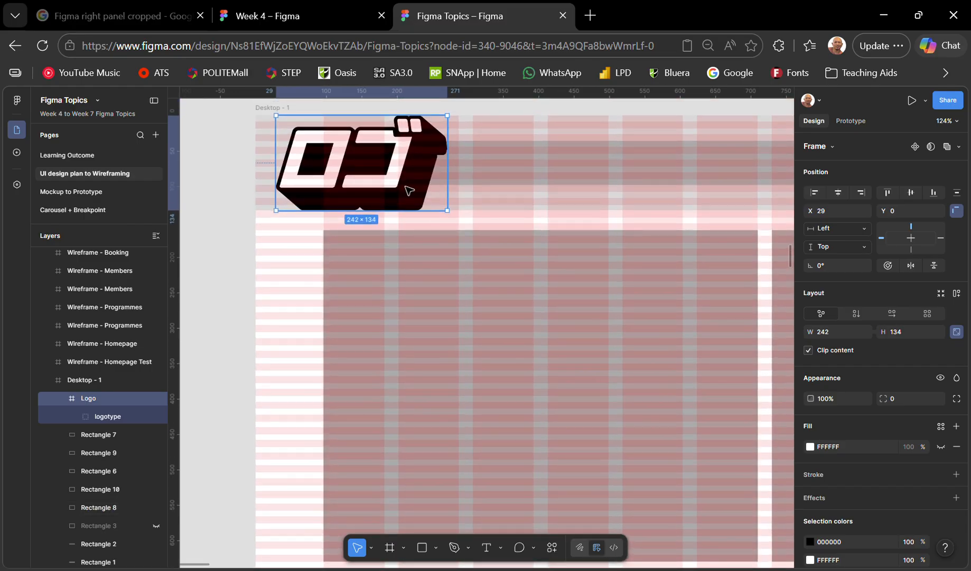
mouse_move(456, 211)
mouse_down()
mouse_move(471, 161)
mouse_move(450, 156)
mouse_move(453, 212)
mouse_up()
key(ctrl+z)
Return to the bullet list of plugins, search the plugins for "iconify", and run Iconify
scroll(444, 206, down, 5)
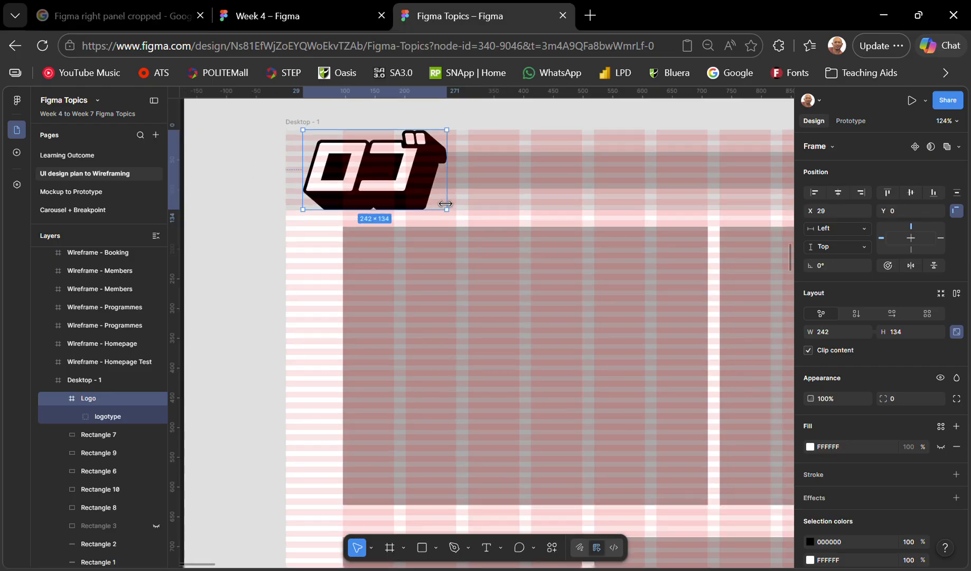
scroll(456, 250, down, 10)
scroll(536, 393, up, 2)
scroll(486, 351, left, 2)
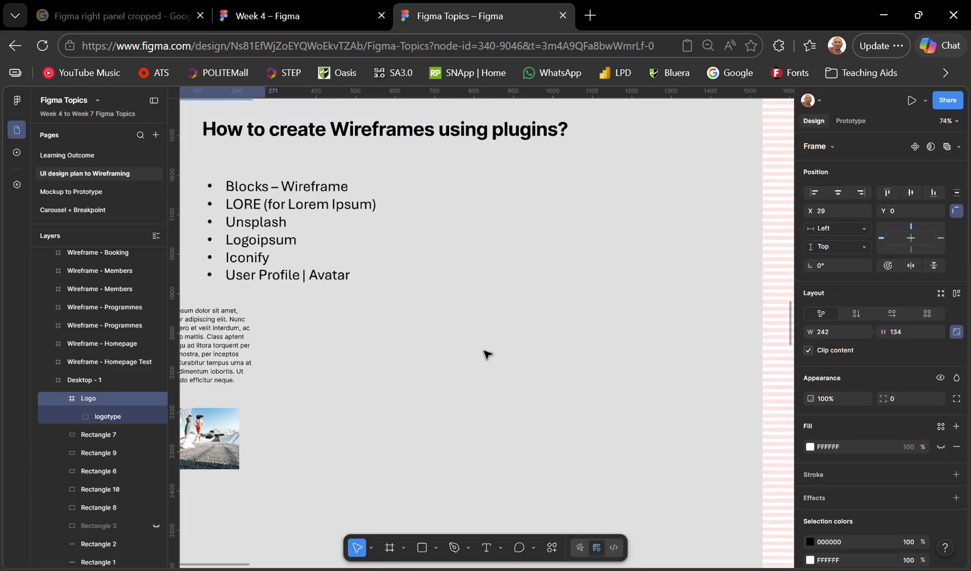
scroll(486, 351, down, 3)
scroll(465, 364, up, 2)
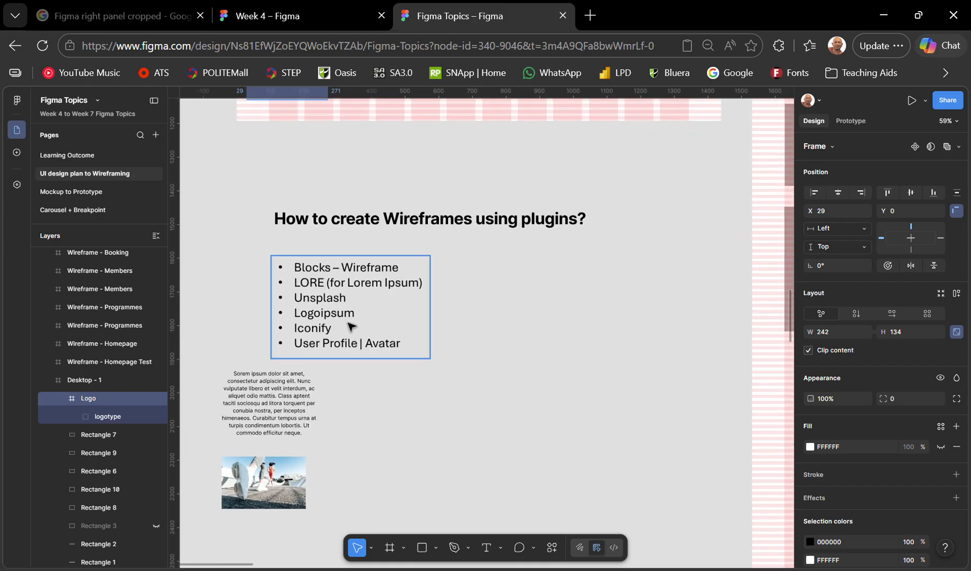
right_click(634, 288)
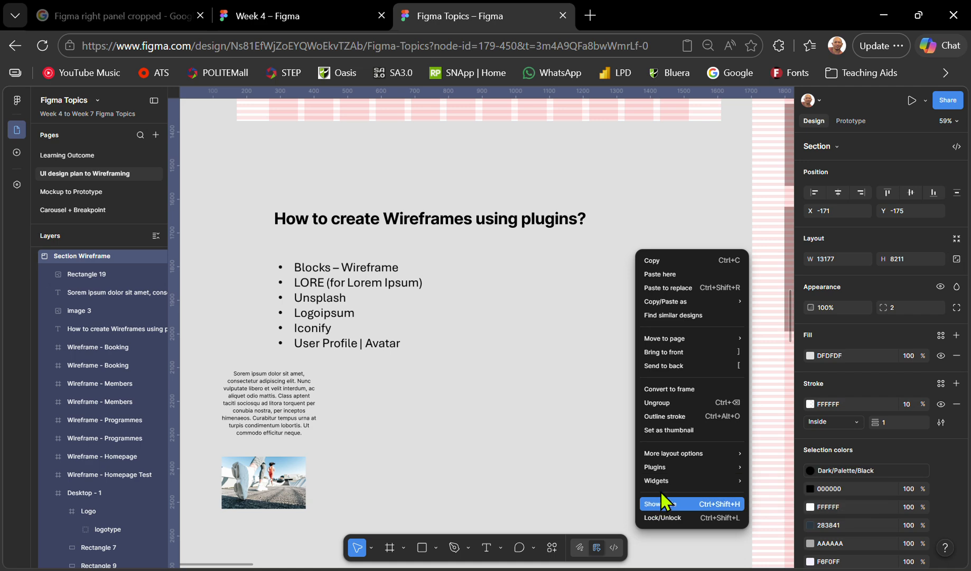
mouse_move(684, 461)
click(780, 463)
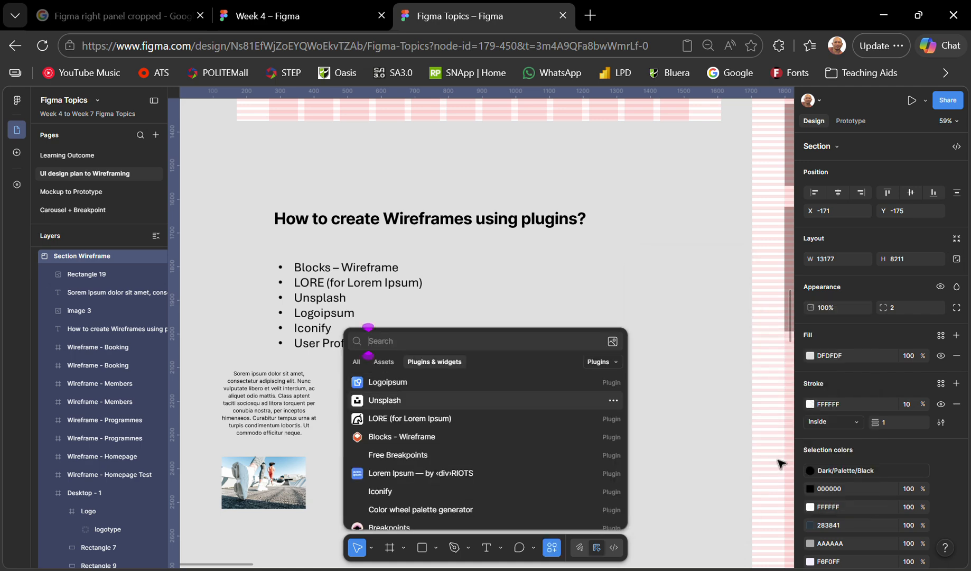
text(ico)
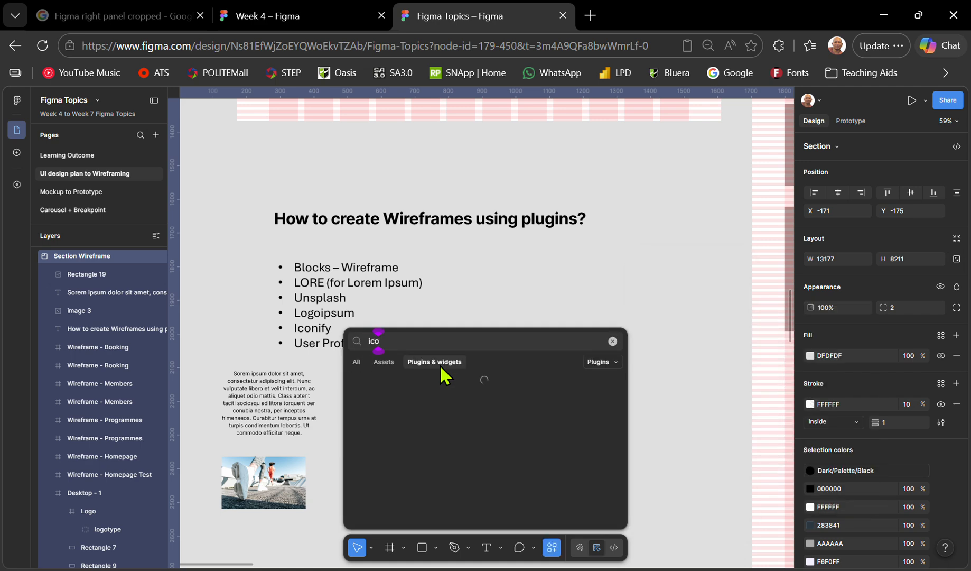
text(nify)
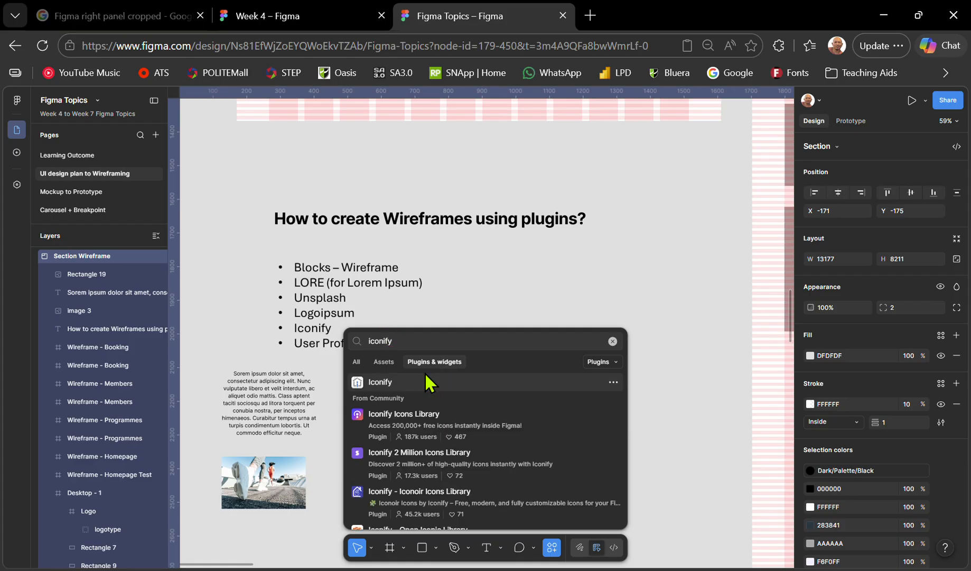
click(388, 385)
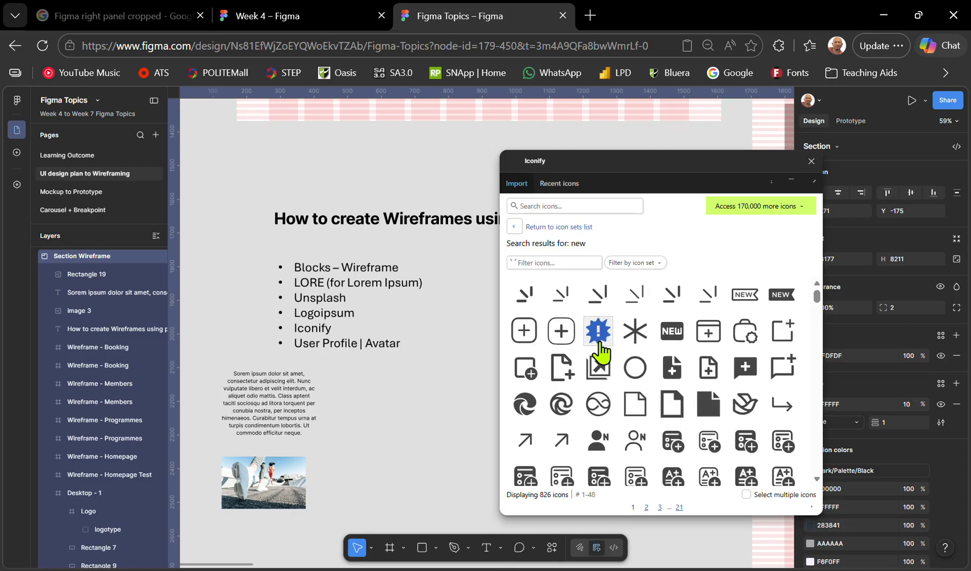
Skim the icons shown in Iconify and search its library for "arrow"
mouse_move(666, 346)
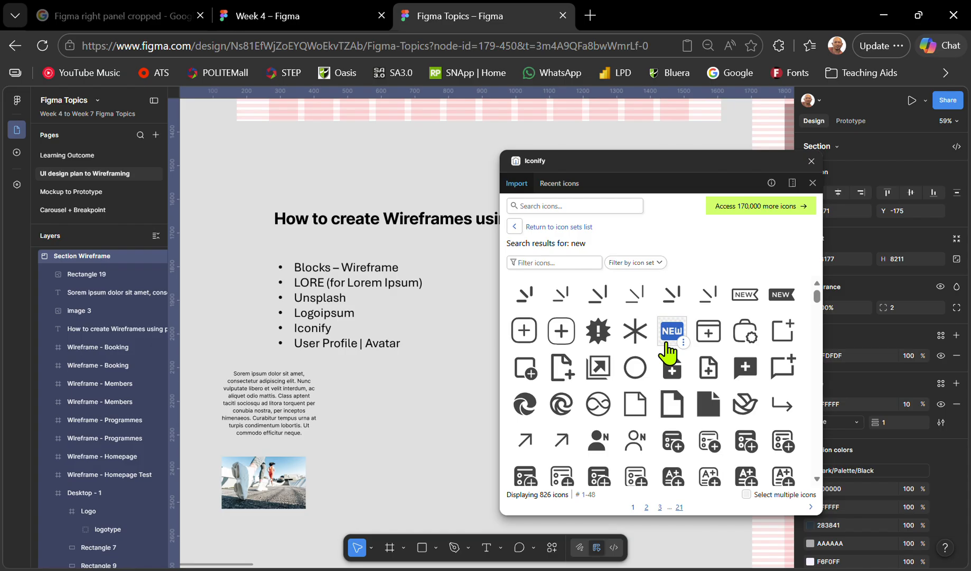
scroll(667, 353, down, 1)
scroll(668, 353, down, 5)
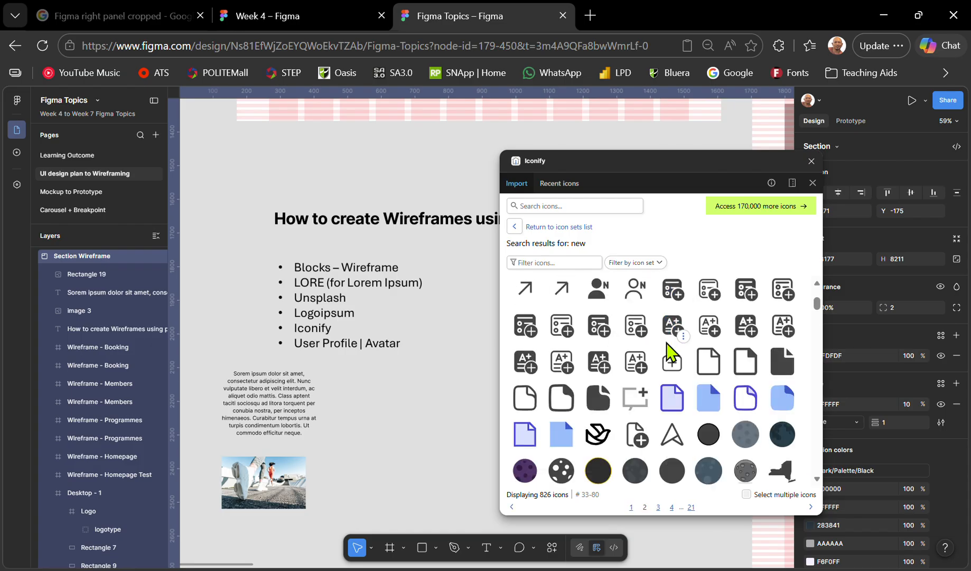
scroll(667, 353, up, 6)
click(587, 206)
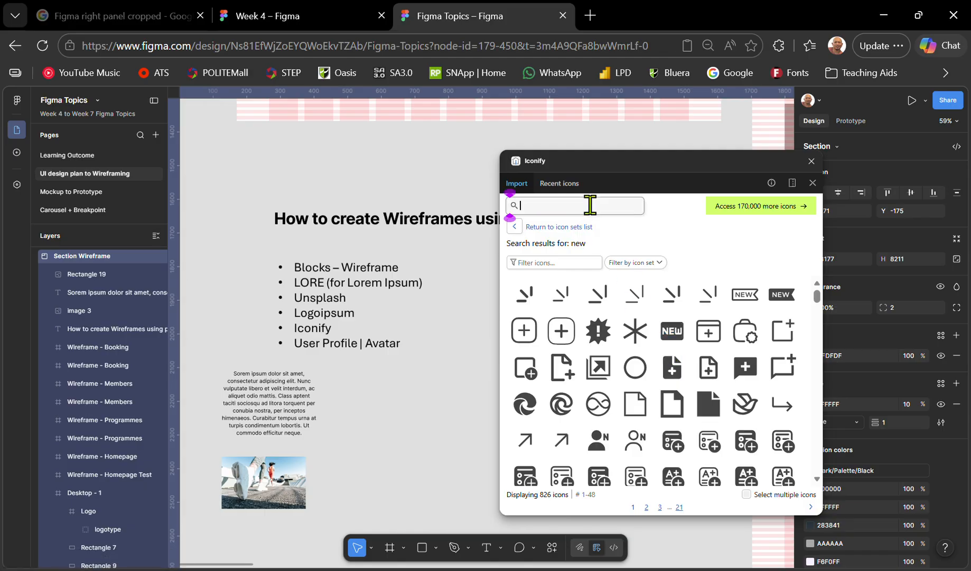
text(arrow)
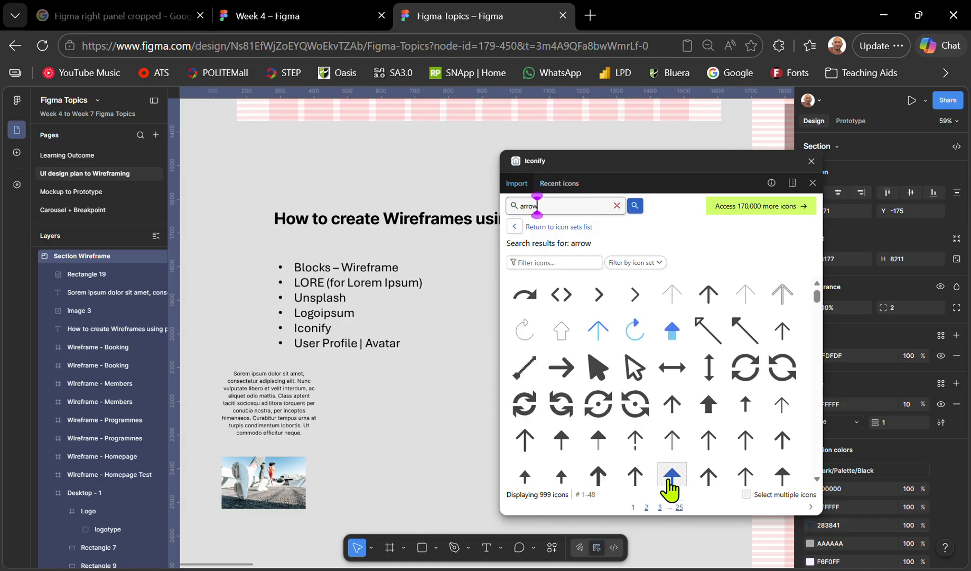
Browse the arrow results in Iconify and select the solid black sharp play-arrow icon
scroll(685, 379, down, 10)
scroll(668, 391, down, 10)
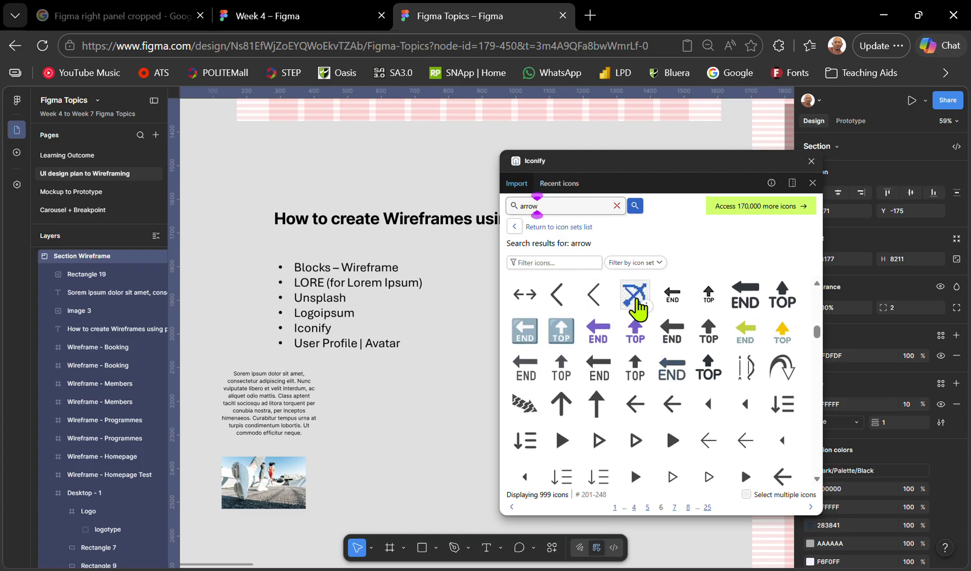
scroll(640, 313, down, 3)
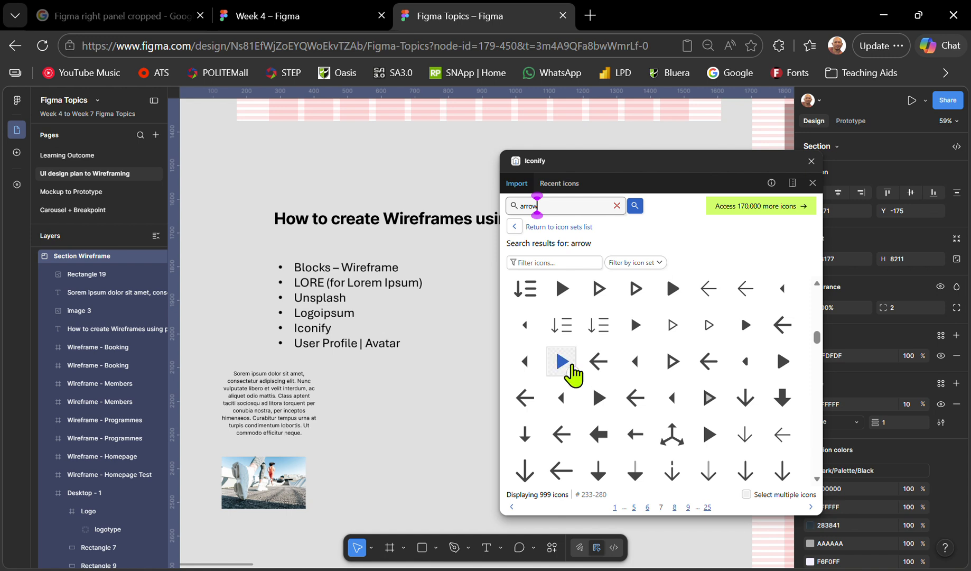
scroll(598, 386, down, 7)
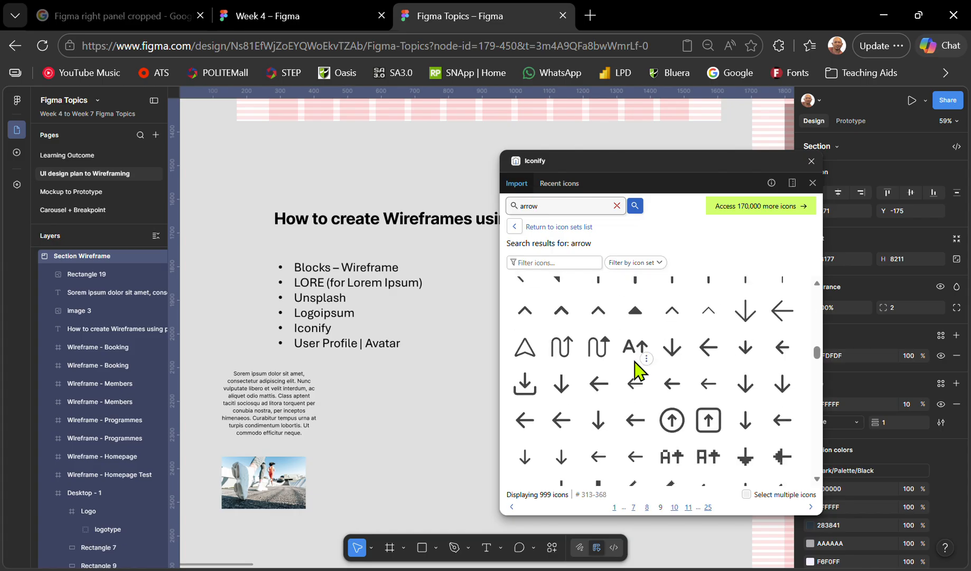
scroll(634, 368, up, 5)
scroll(620, 359, up, 2)
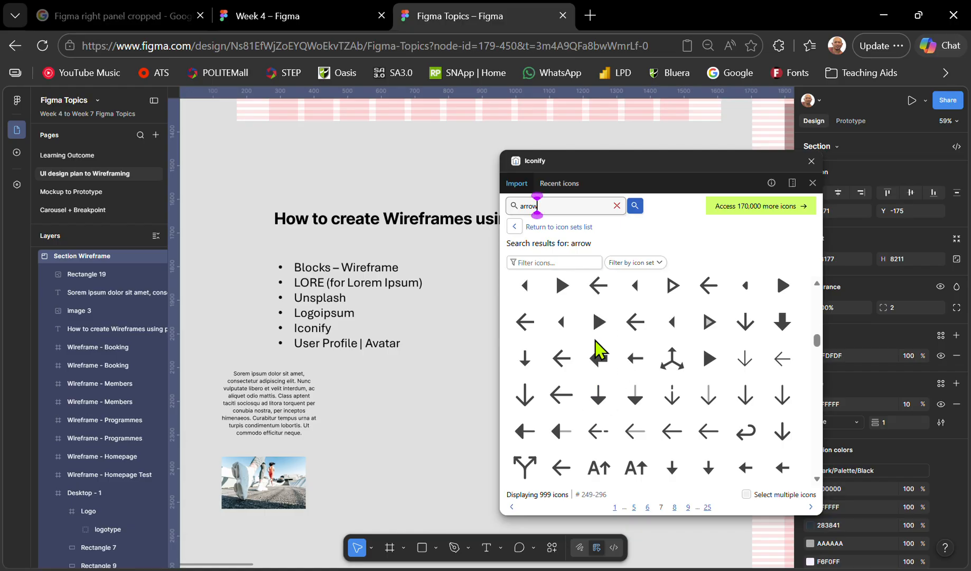
click(599, 322)
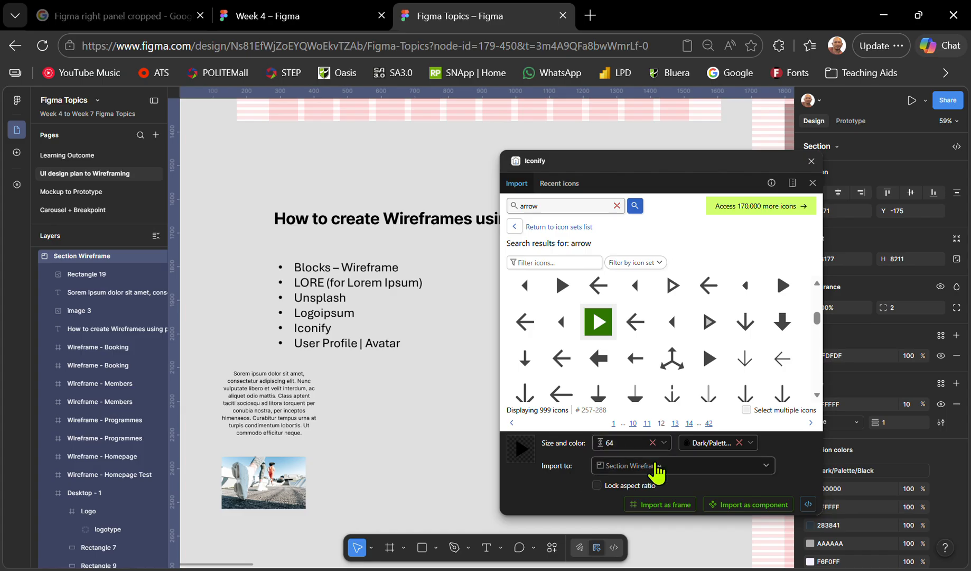
Review the import destinations and color choices offered for the selected play-arrow icon
click(658, 466)
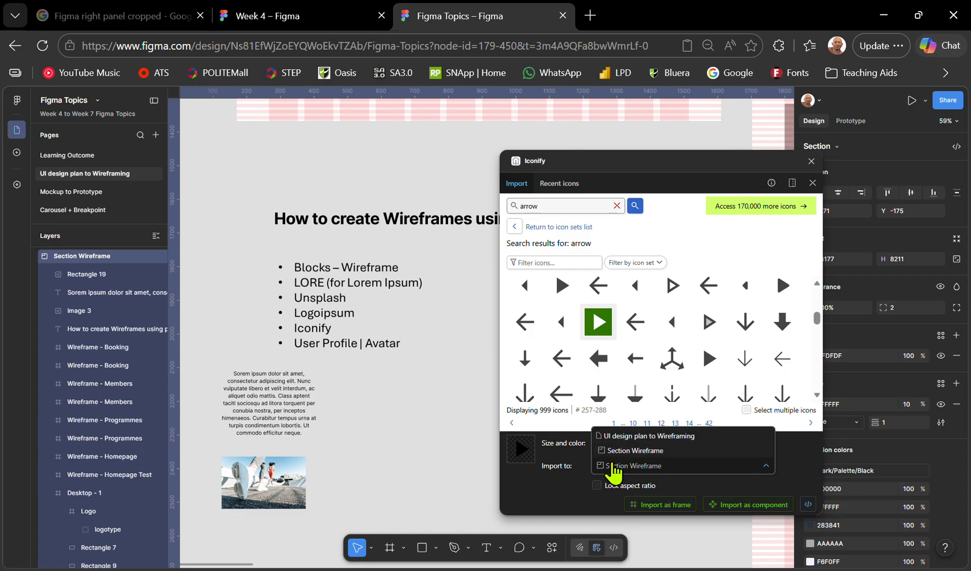
click(580, 502)
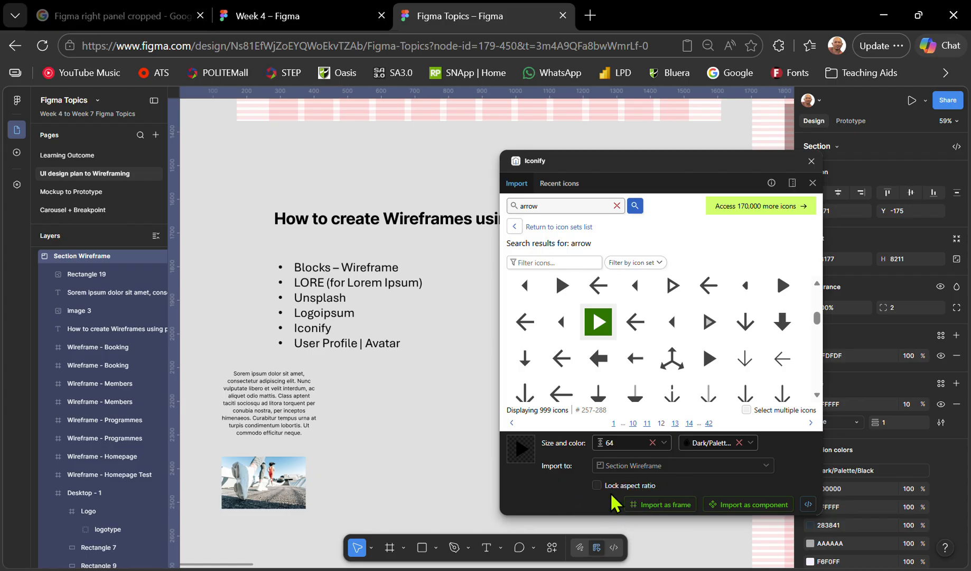
click(597, 486)
click(750, 442)
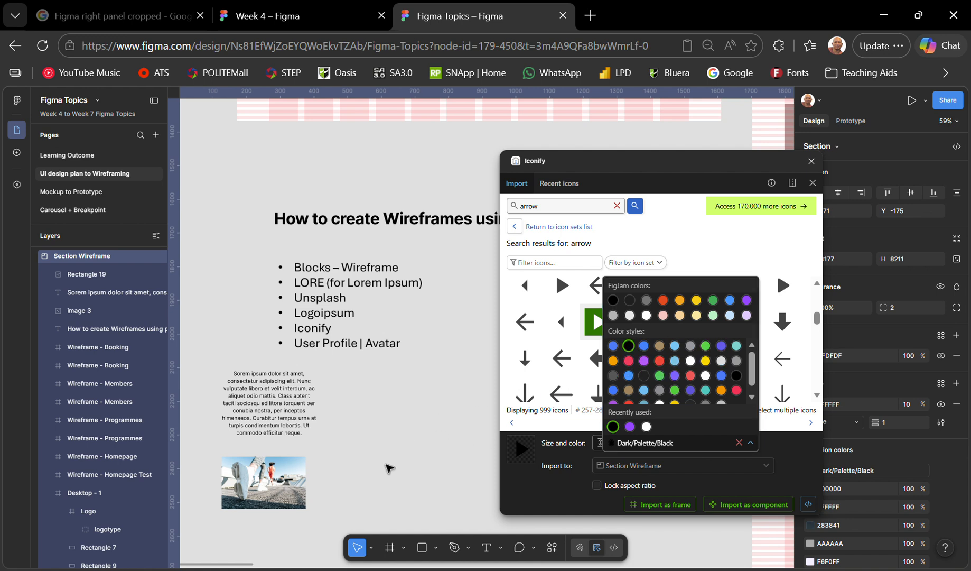
click(547, 504)
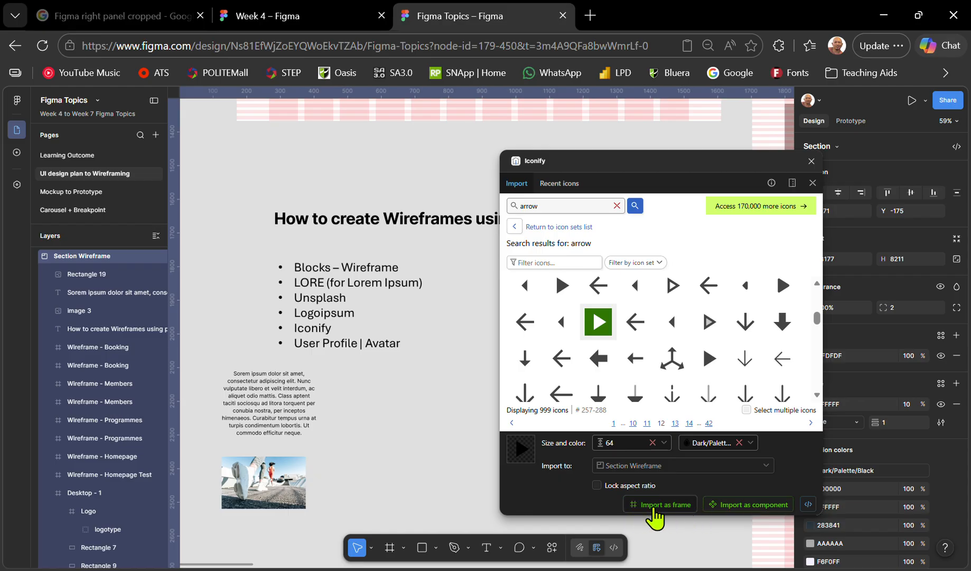
Place the size 64 play-arrow icon on the canvas beside the placeholder paragraph and inspect the frame and vector it contains
drag(596, 325, 402, 392)
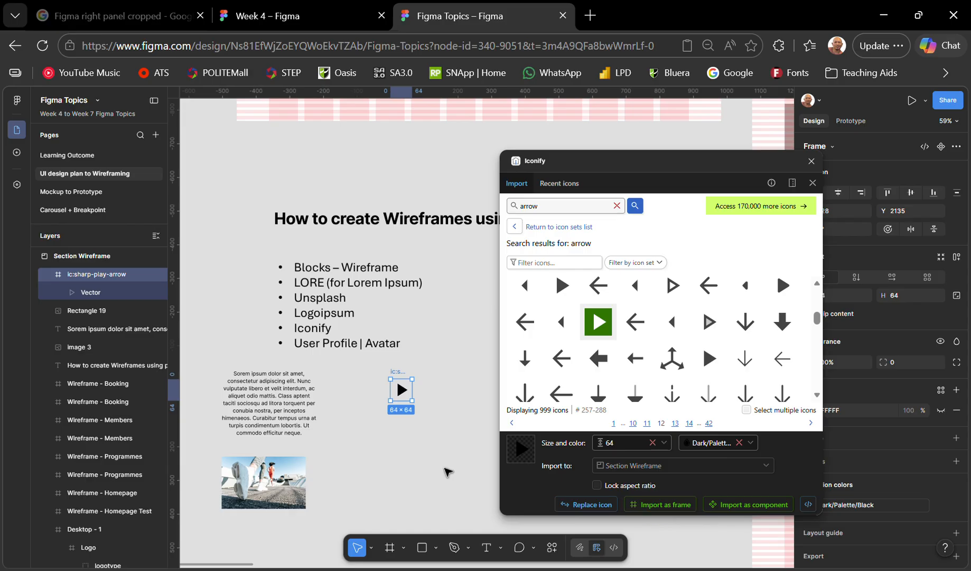
click(415, 437)
click(399, 388)
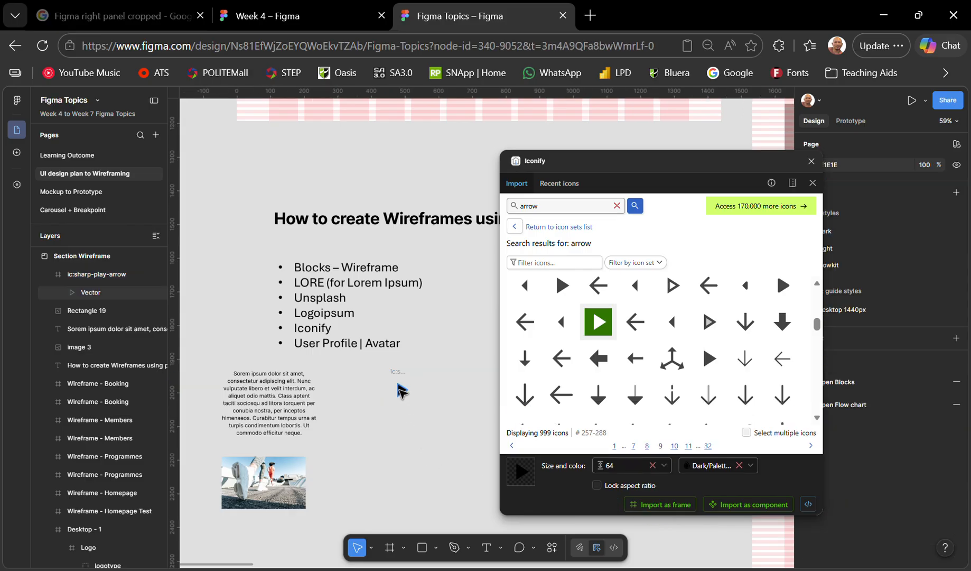
click(82, 275)
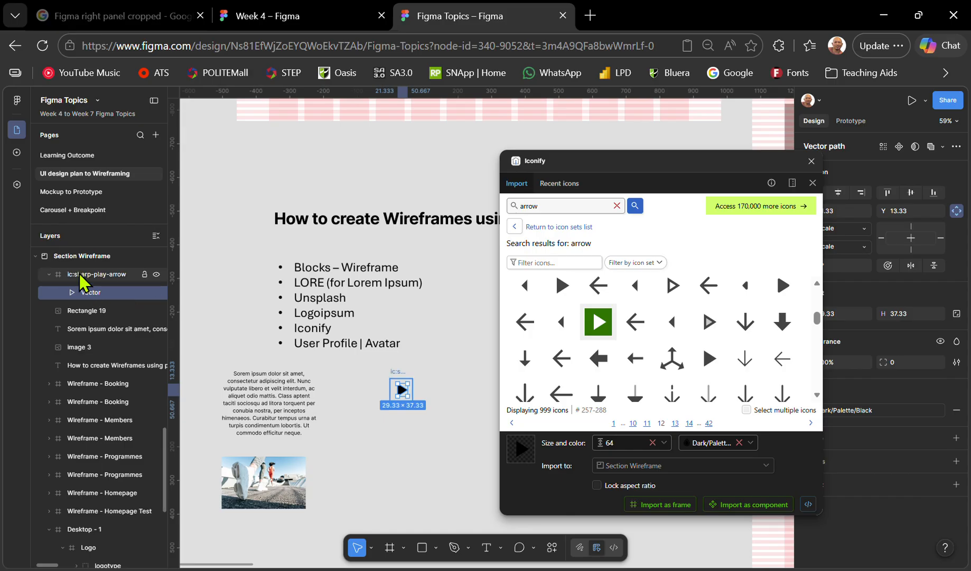
click(89, 292)
right_click(91, 275)
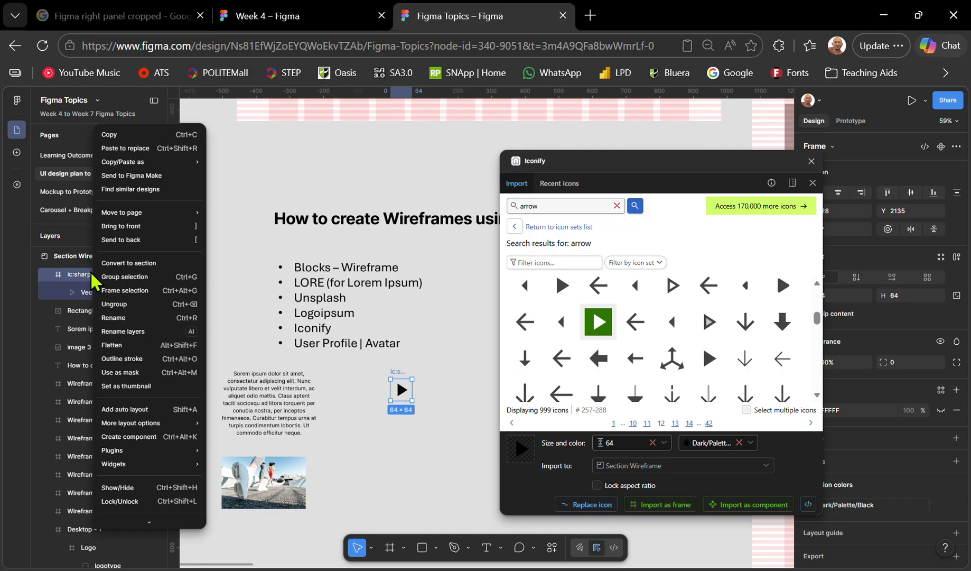
click(123, 305)
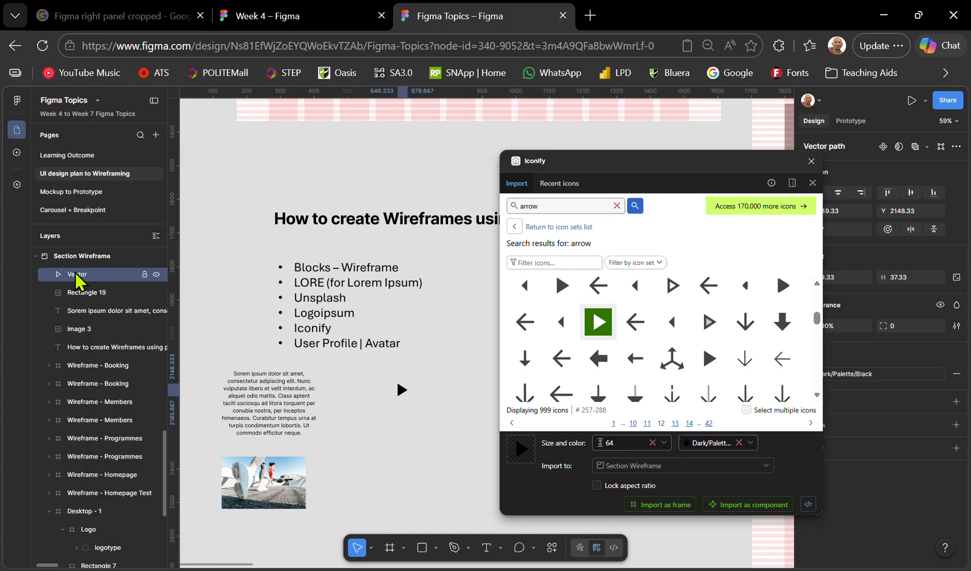
scroll(403, 391, up, 5)
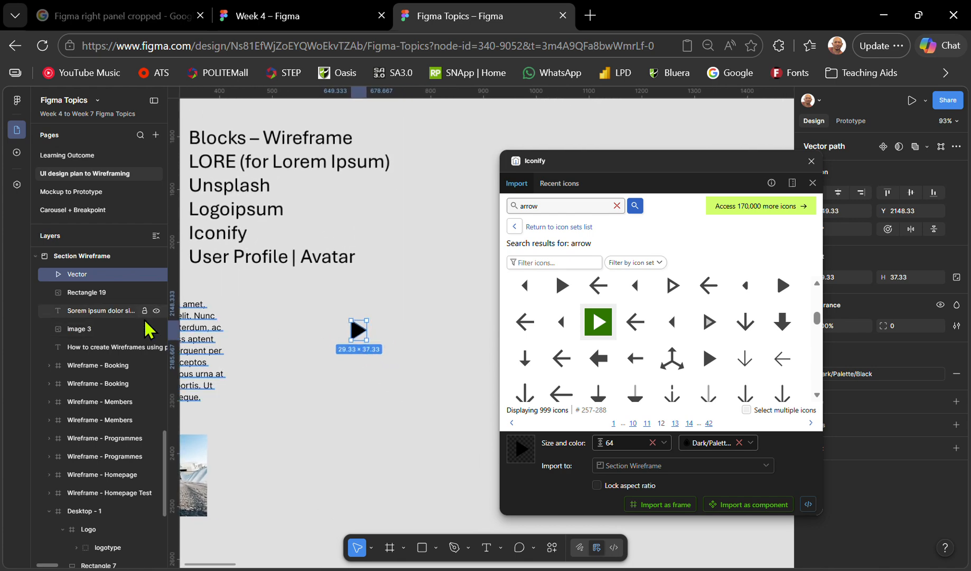
key(ctrl+z)
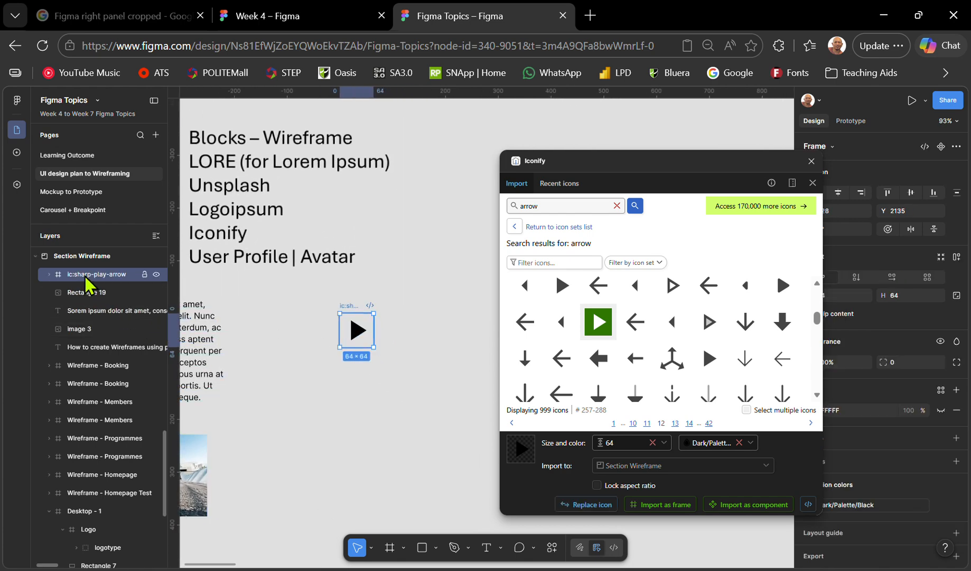
Ungroup the ic:sharp-play-arrow frame and move the freed arrow vector up to about X 645, Y 2118
click(49, 274)
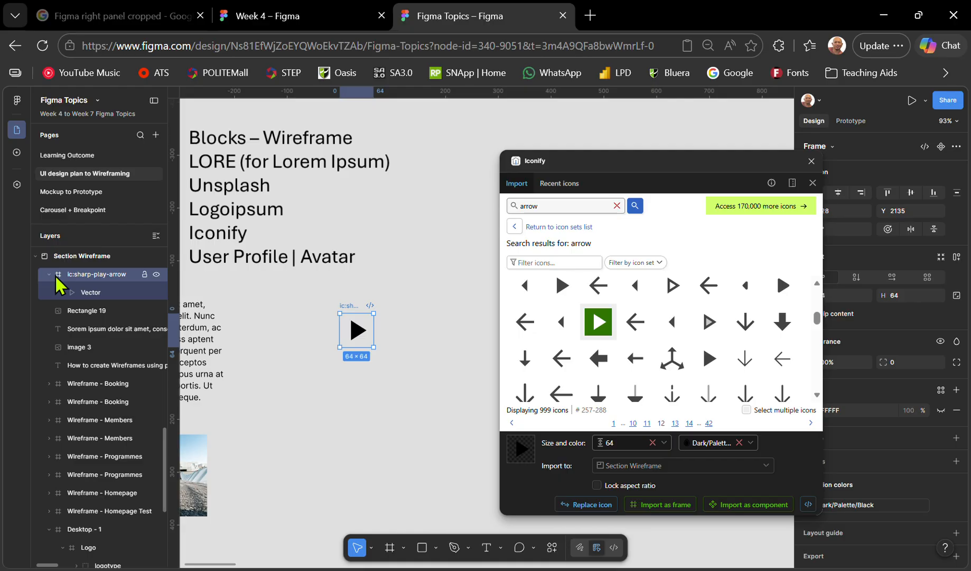
key(ctrl)
right_click(101, 276)
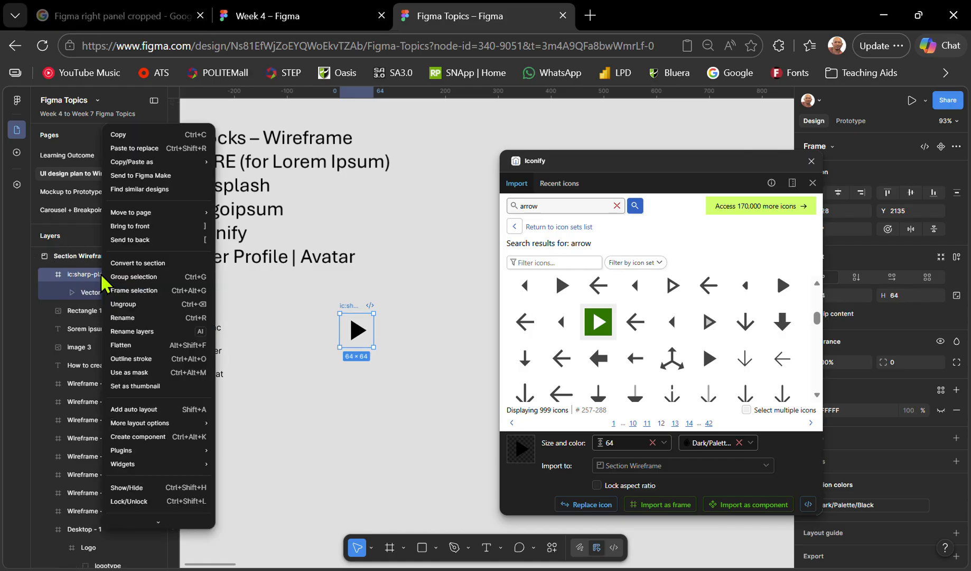
click(124, 304)
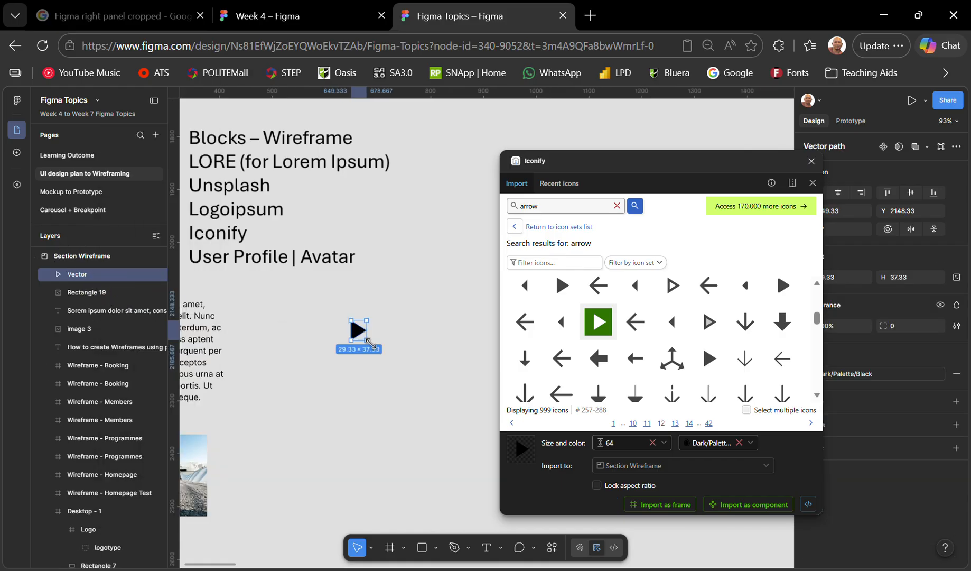
mouse_move(353, 325)
mouse_down()
mouse_move(309, 280)
mouse_move(321, 301)
mouse_move(350, 306)
mouse_up()
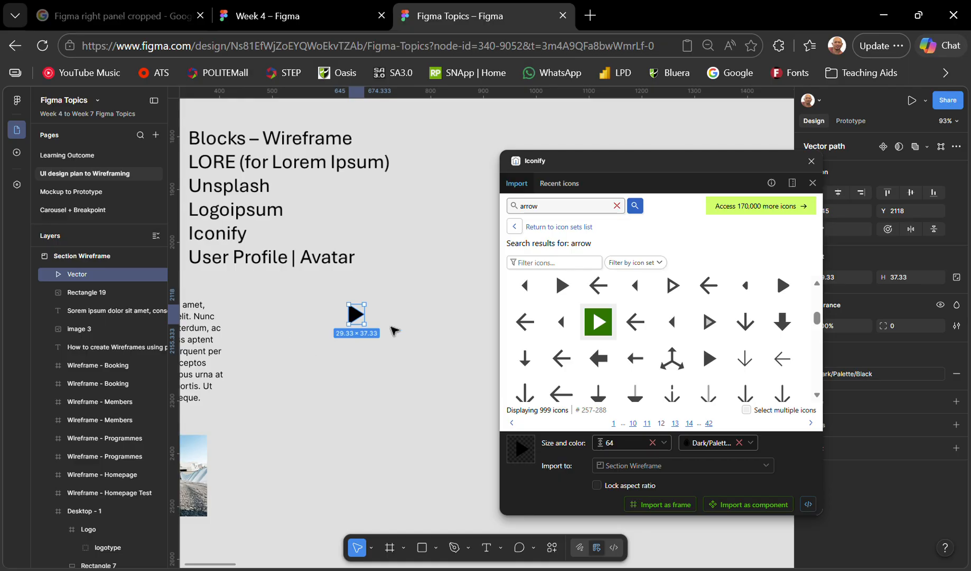
Search Iconify for "new" and import the solid NEW box icon at size 64 below the play arrow
drag(581, 206, 528, 206)
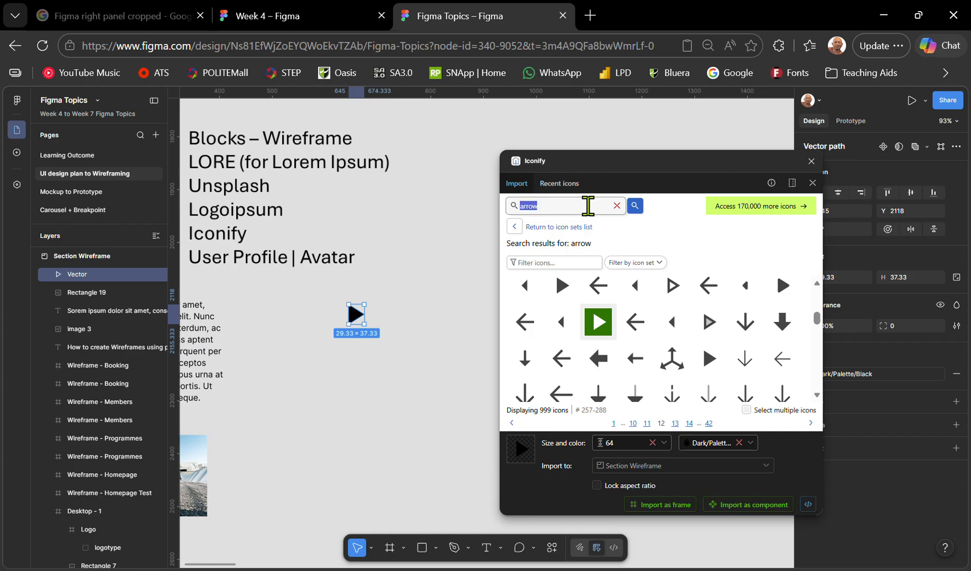
text(new)
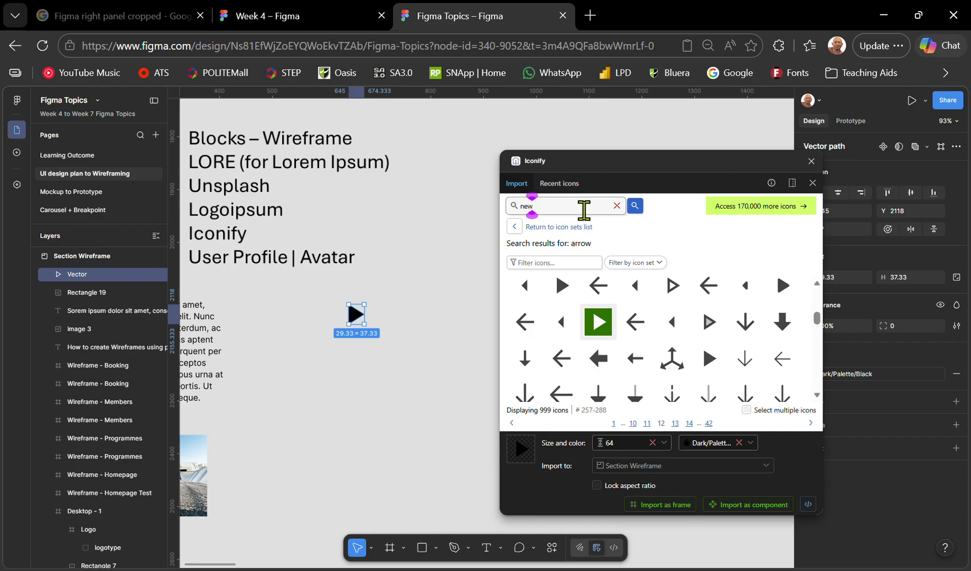
key(Return)
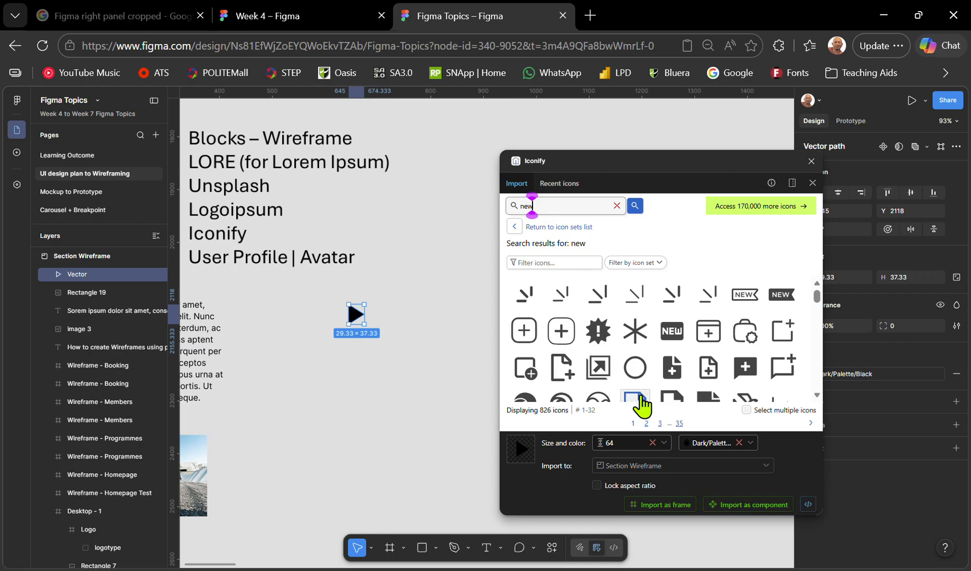
click(682, 328)
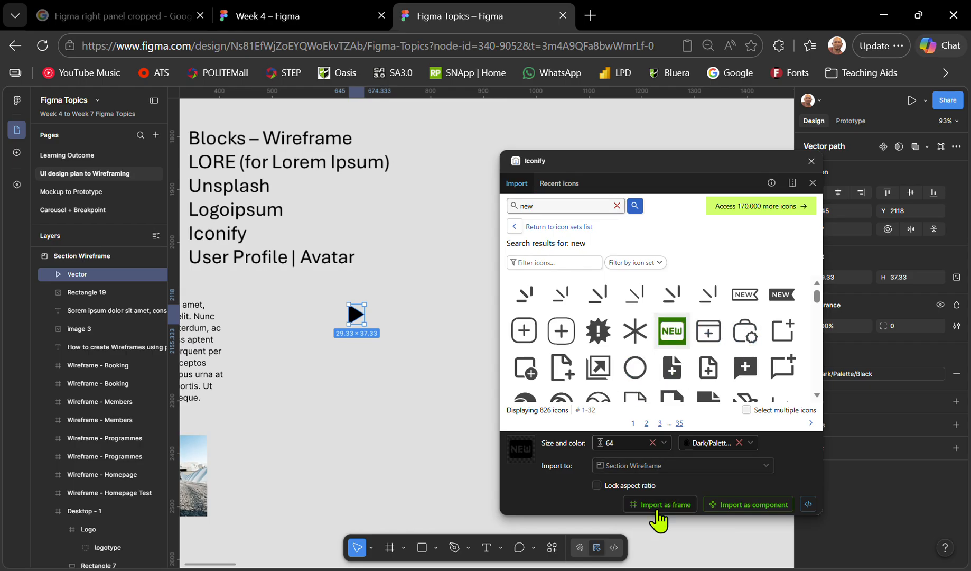
drag(671, 330, 364, 407)
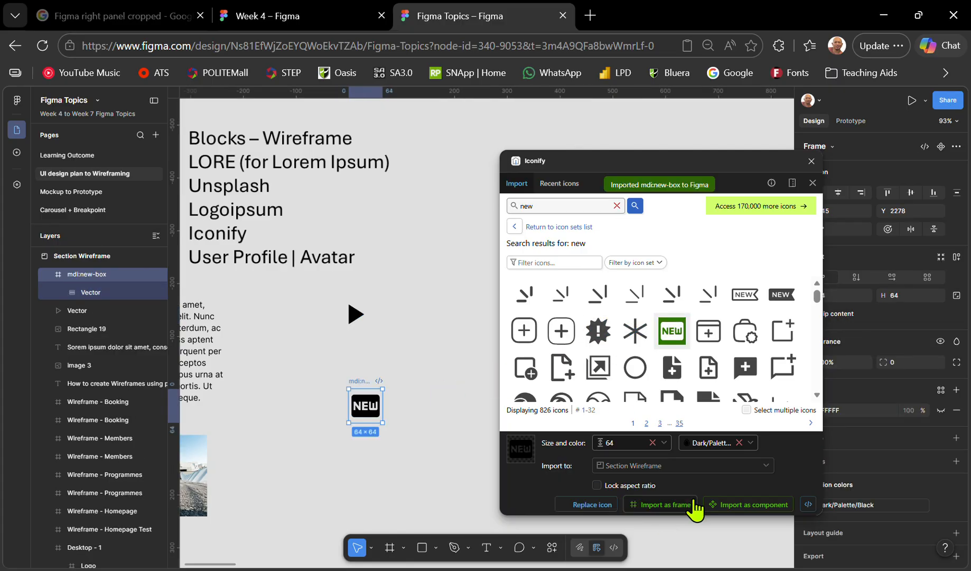
Ungroup the mdi:new-box frame so only its vector remains, and close the Iconify plugin
right_click(95, 280)
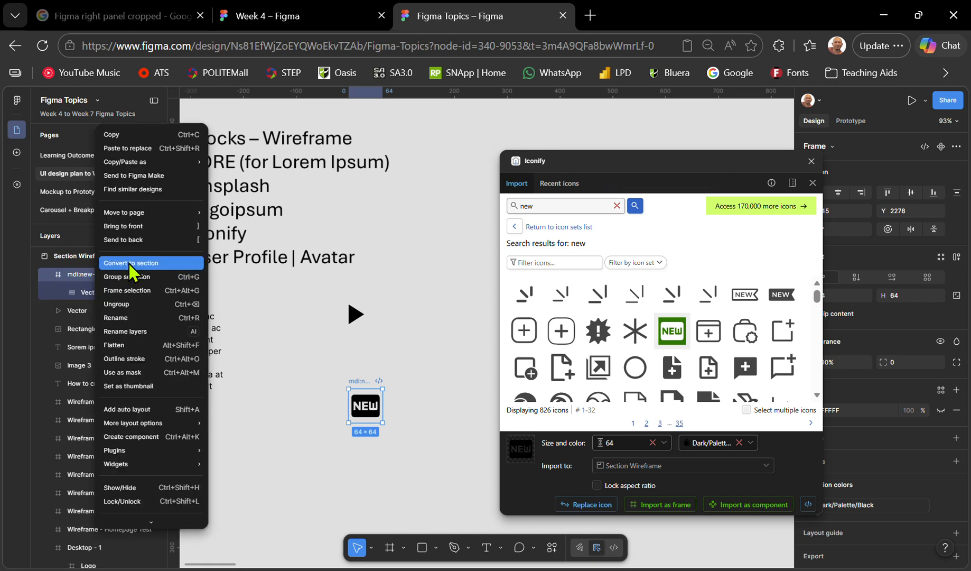
click(140, 304)
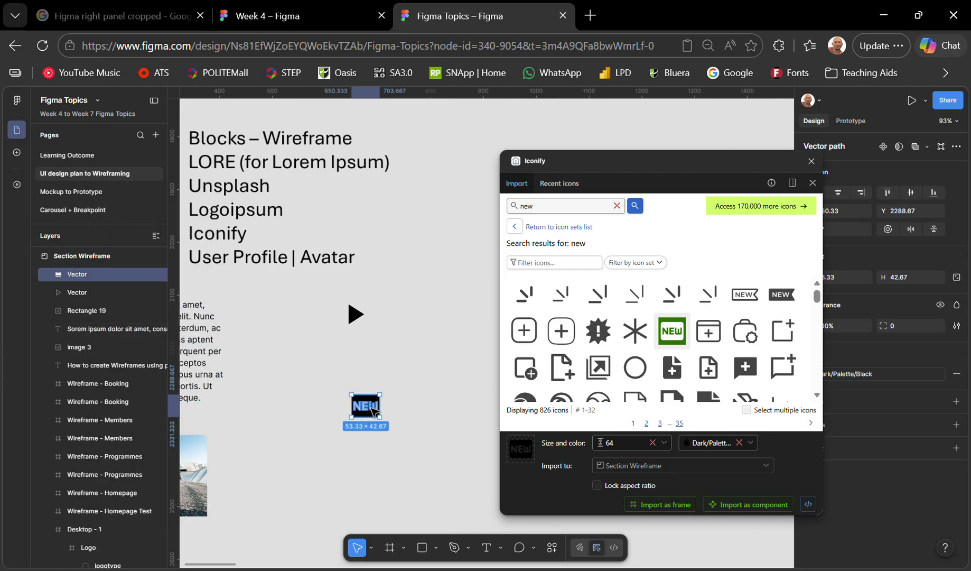
ctrl+scroll(383, 420, up, 5)
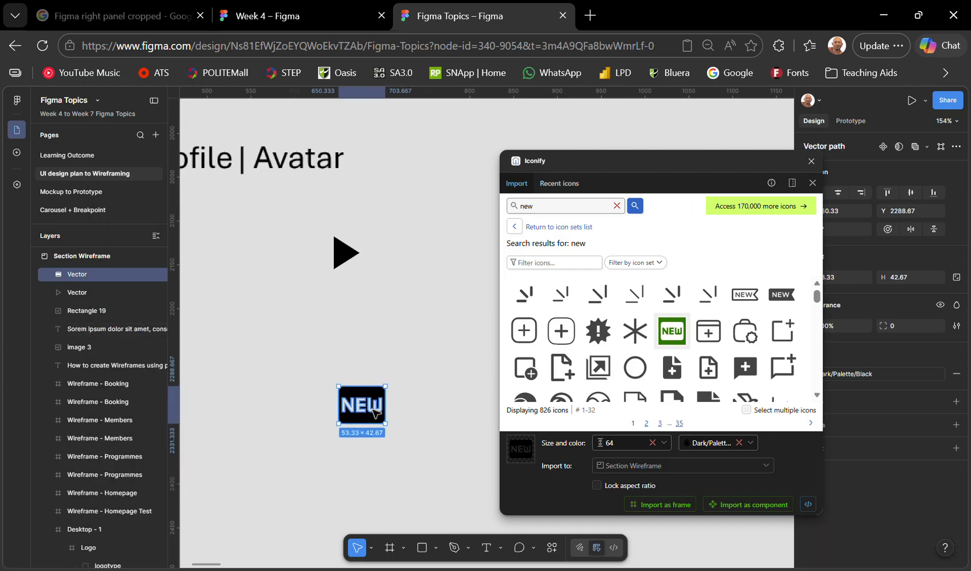
click(812, 162)
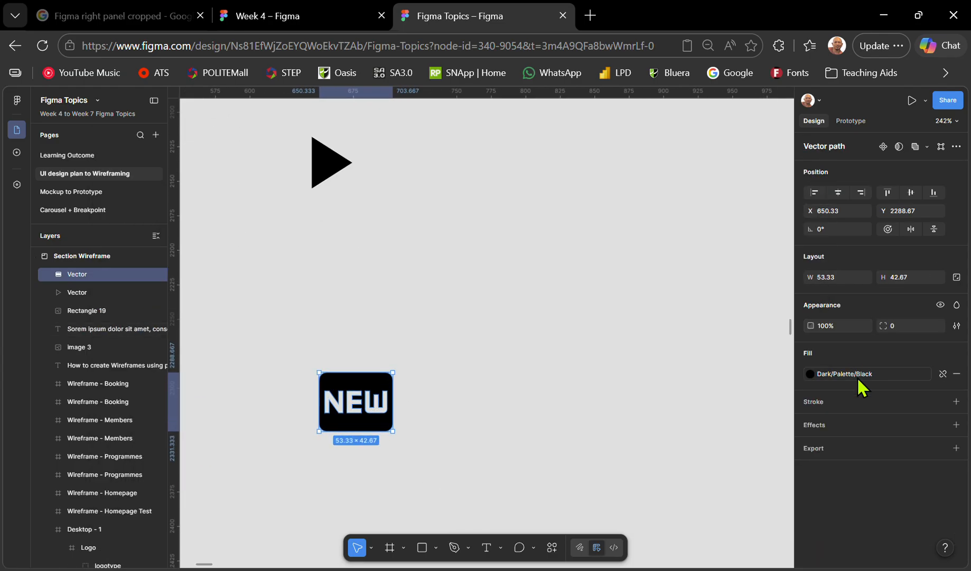
Try the Dark/Primary library color as the fill of the NEW icon
click(810, 375)
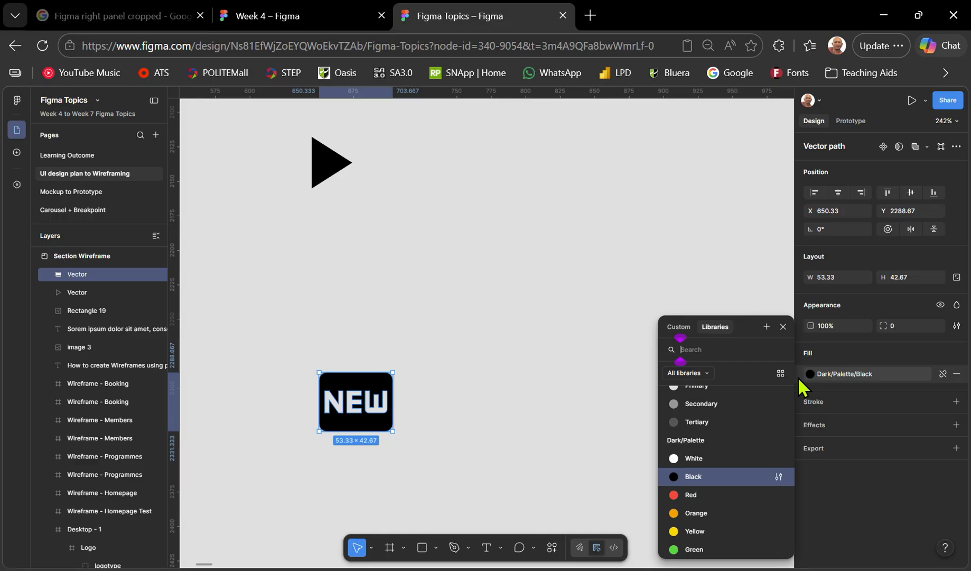
scroll(706, 458, up, 1)
scroll(706, 473, up, 1)
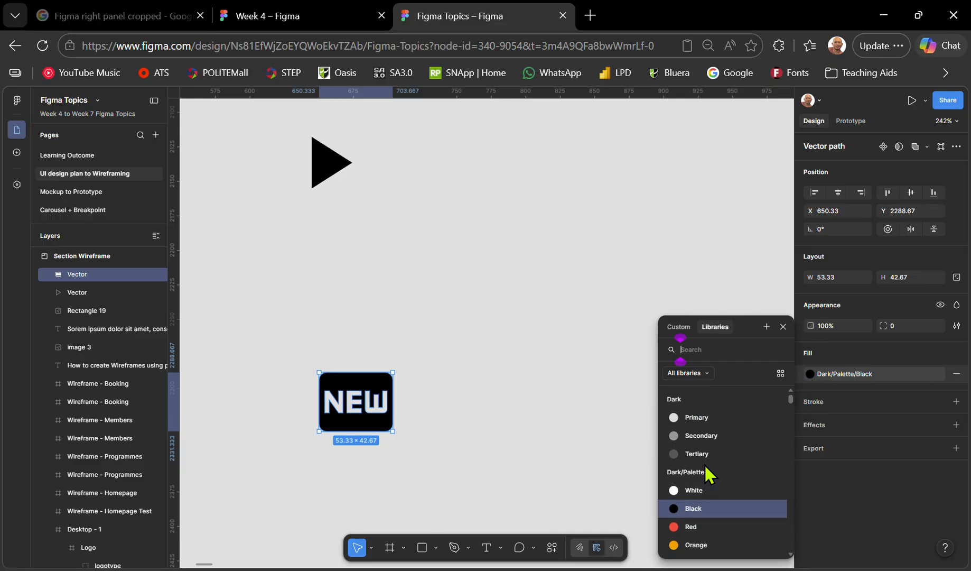
click(705, 420)
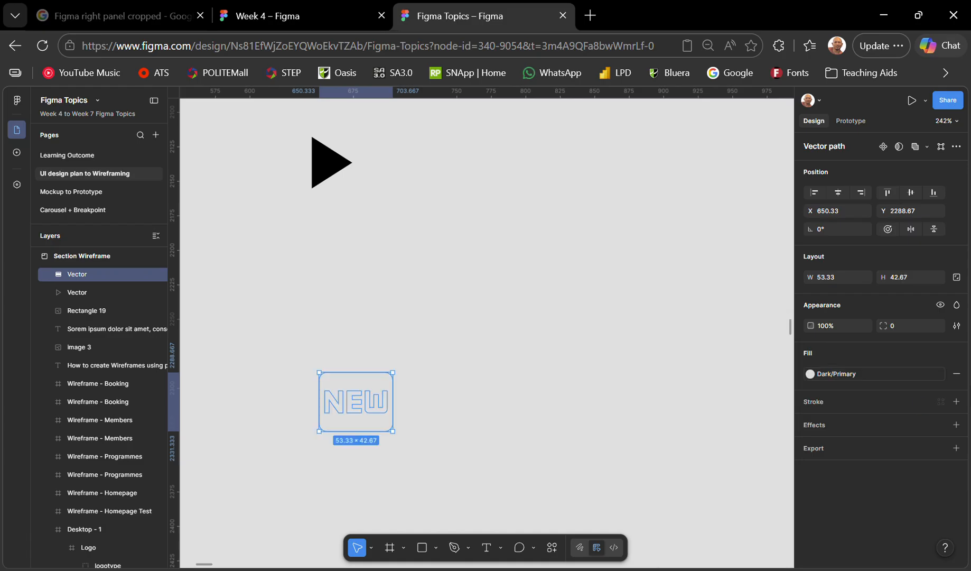
Remove the NEW icon's library fill and add a custom red fill of D95858
click(955, 373)
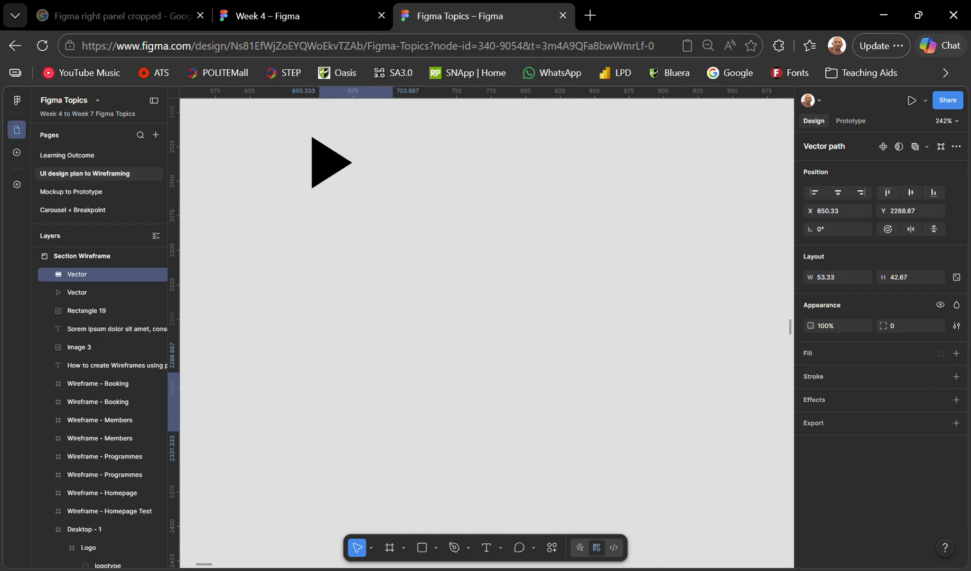
click(956, 353)
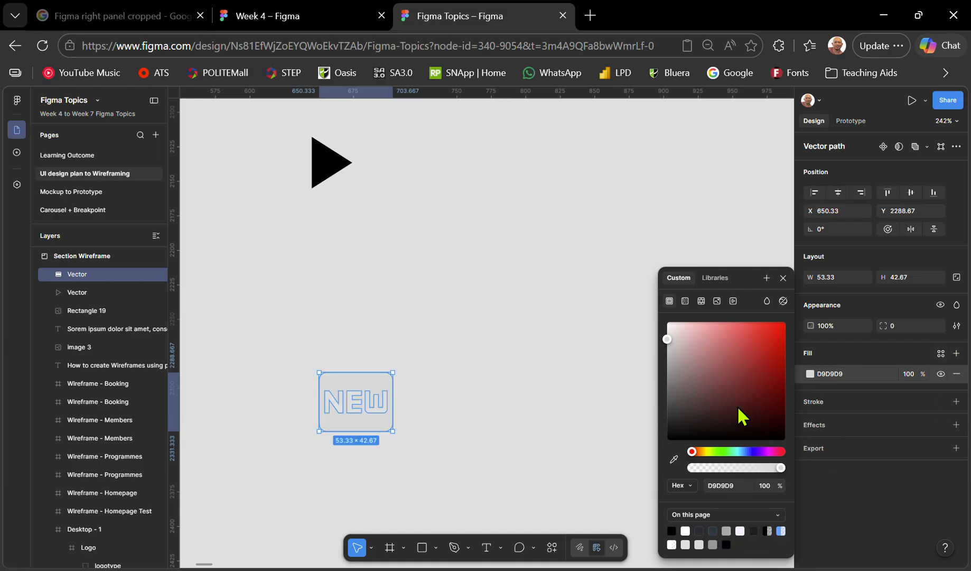
click(744, 379)
drag(744, 378, 739, 344)
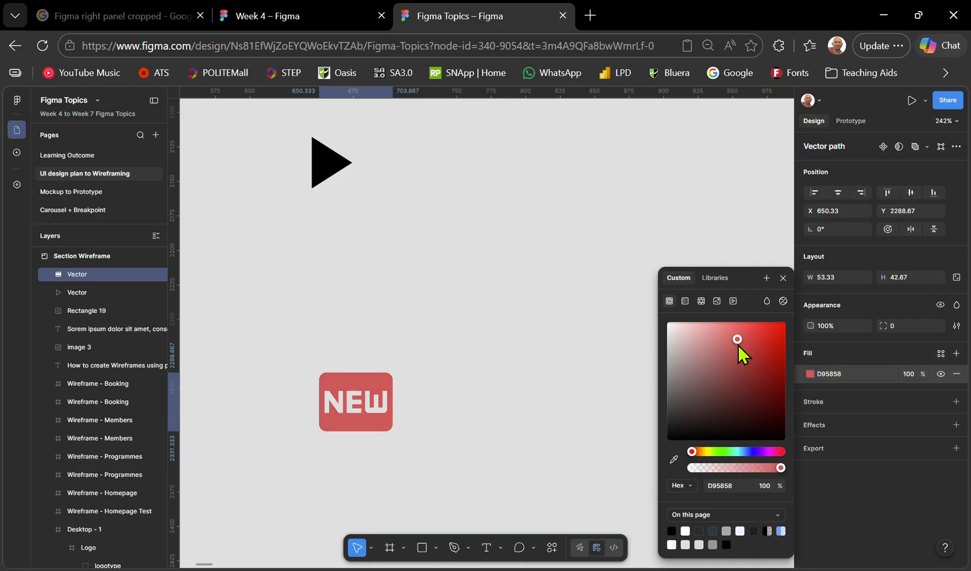
Change the NEW icon's custom fill to purple 585FD9 and add a black 000000 stroke
click(750, 451)
click(867, 477)
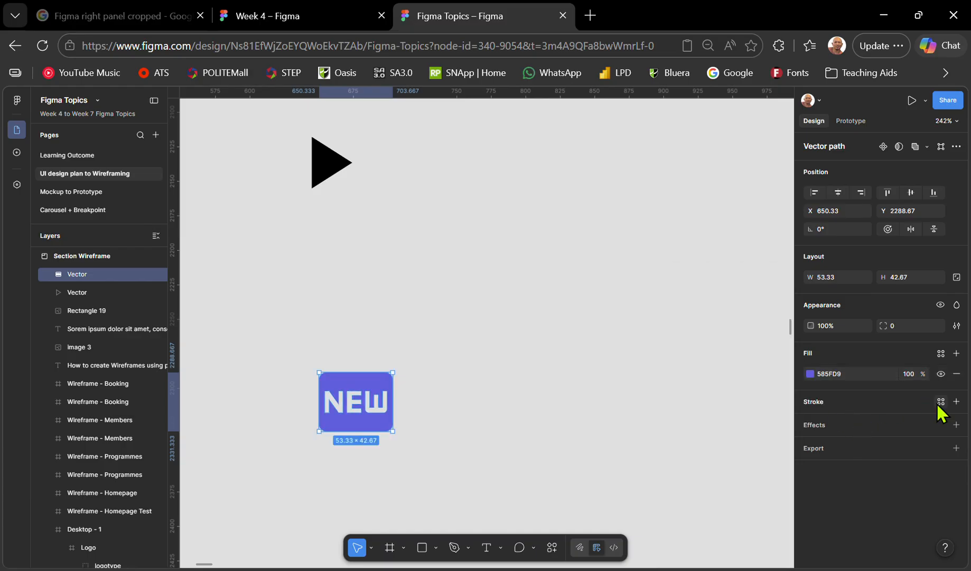
click(956, 401)
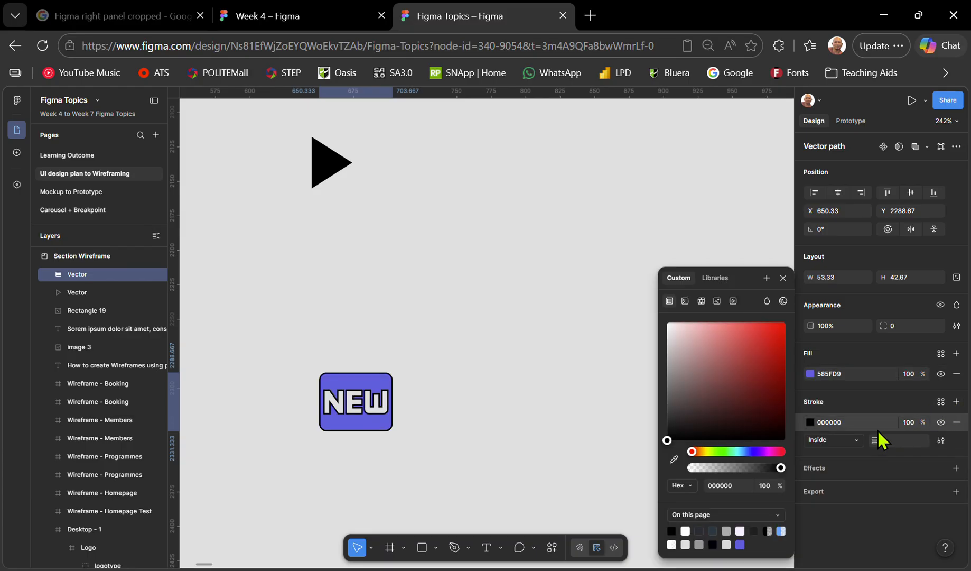
Set the NEW icon's stroke weight to 3 and its position to Outside
click(840, 444)
click(829, 453)
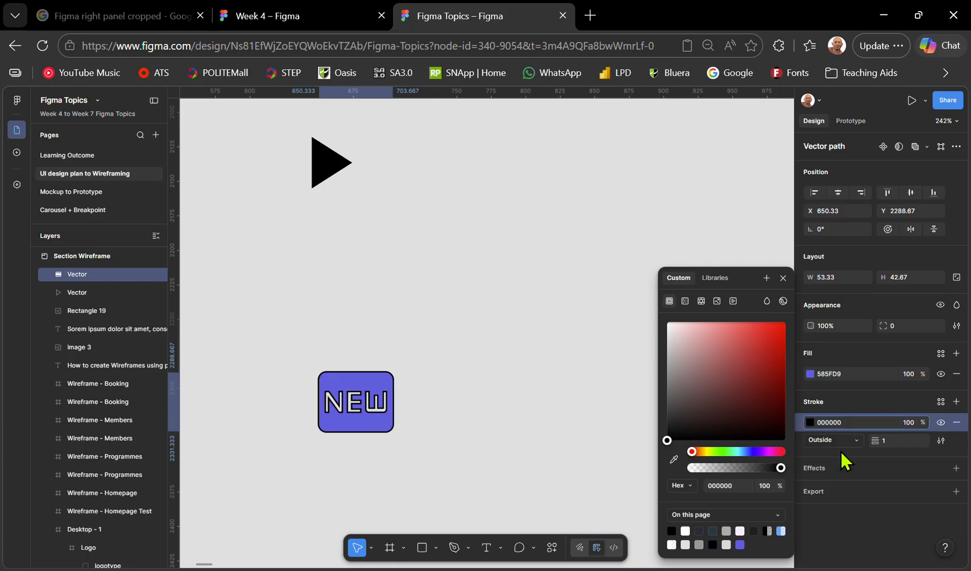
click(841, 441)
click(841, 428)
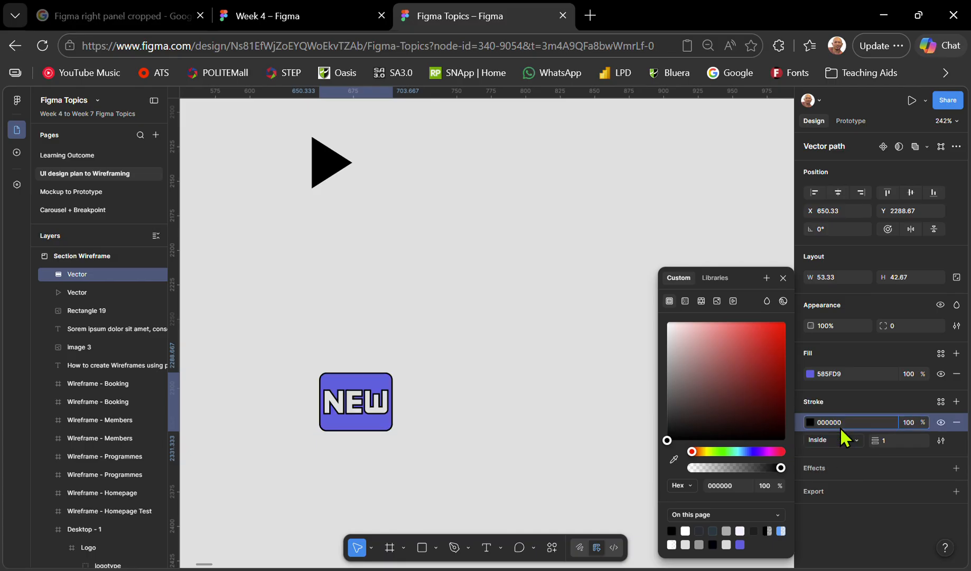
mouse_move(875, 440)
mouse_down()
mouse_move(898, 440)
mouse_move(877, 441)
mouse_up()
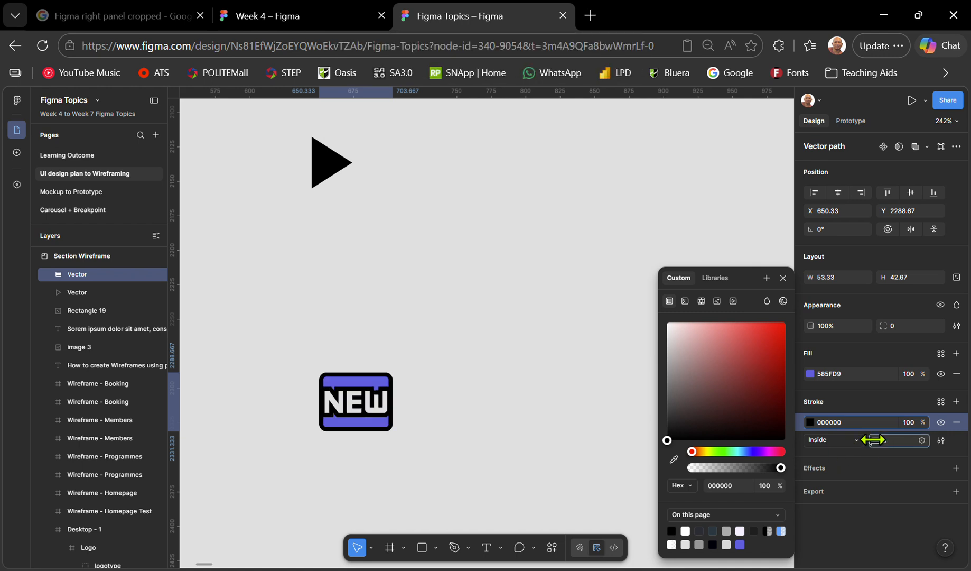
click(855, 441)
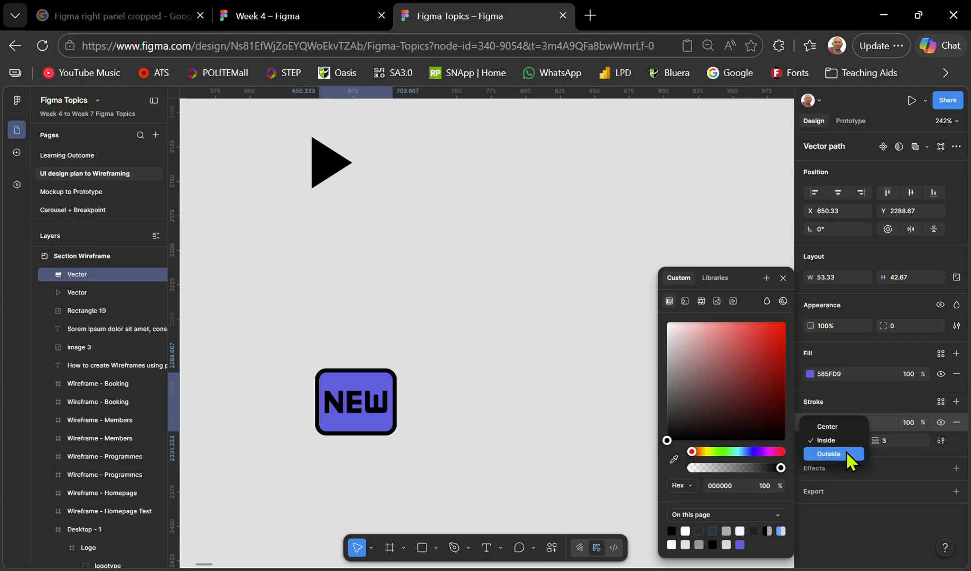
click(846, 458)
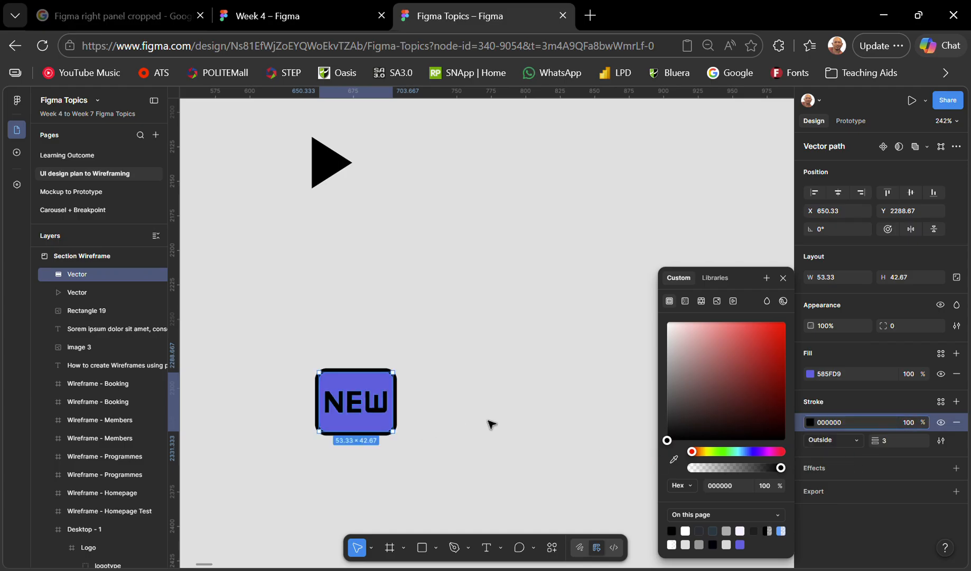
click(877, 531)
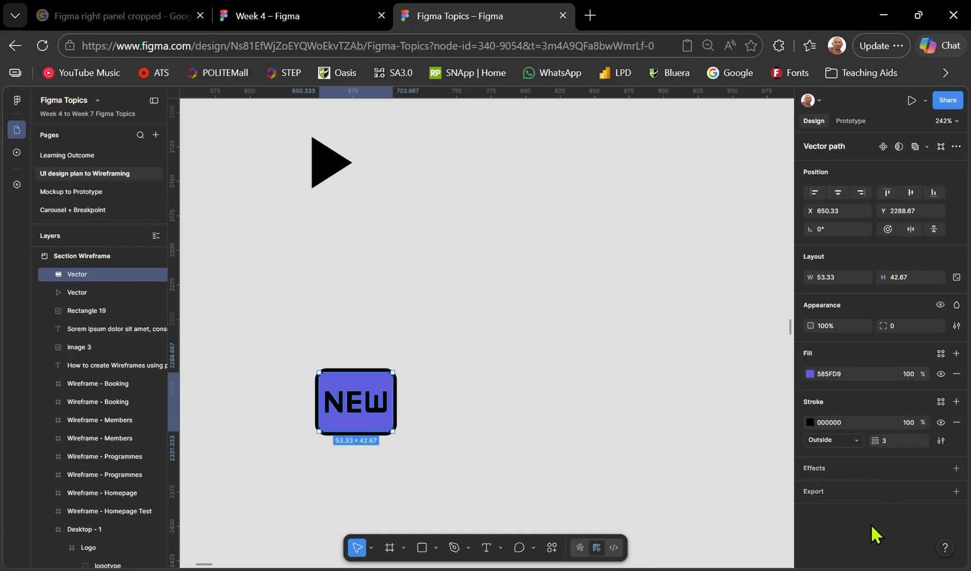
Add a drop shadow effect to the NEW icon and deselect it
click(957, 468)
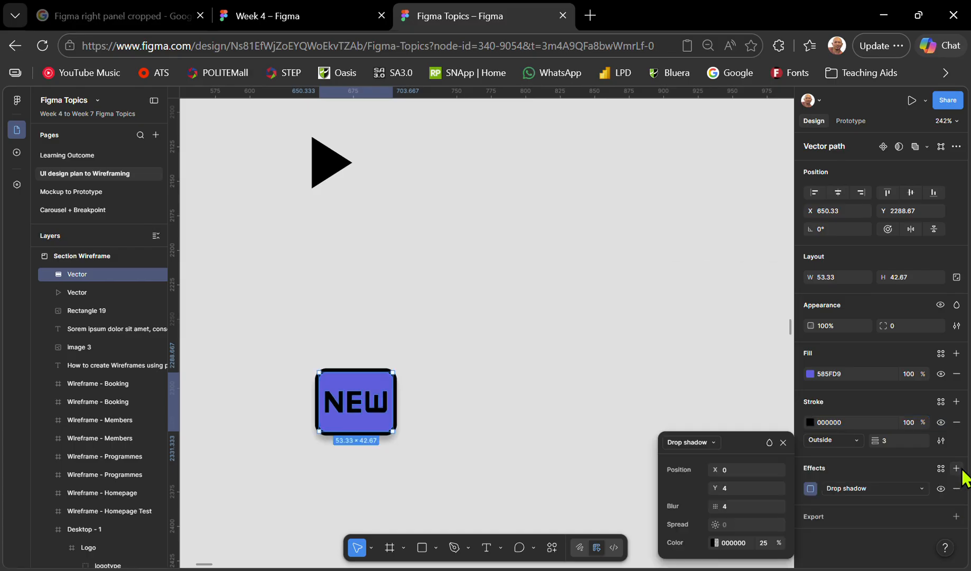
click(509, 461)
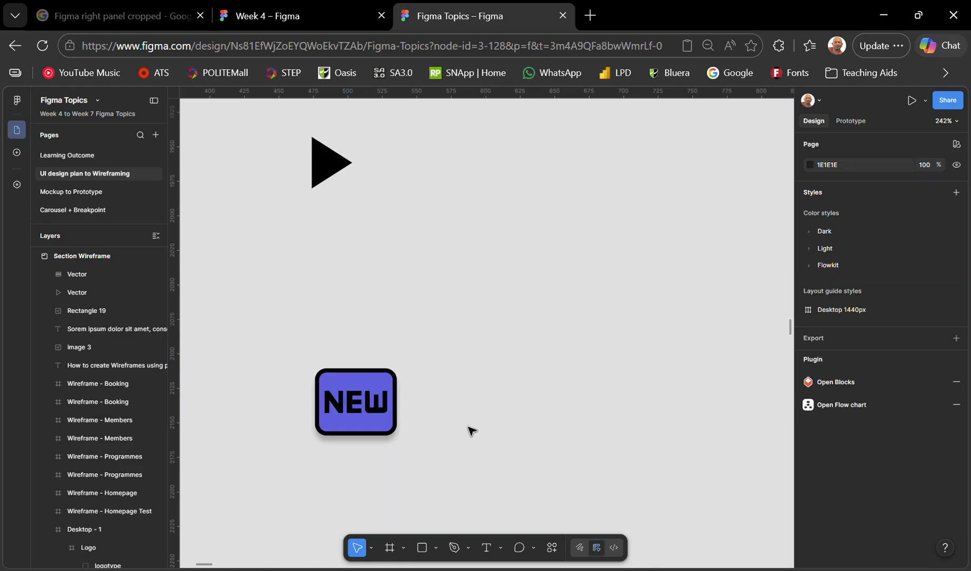
Search the plugins for "user", run User Profile | Avatar, and move its window clear of the plugin list
scroll(471, 430, down, 5)
scroll(470, 429, down, 5)
scroll(473, 420, left, 1)
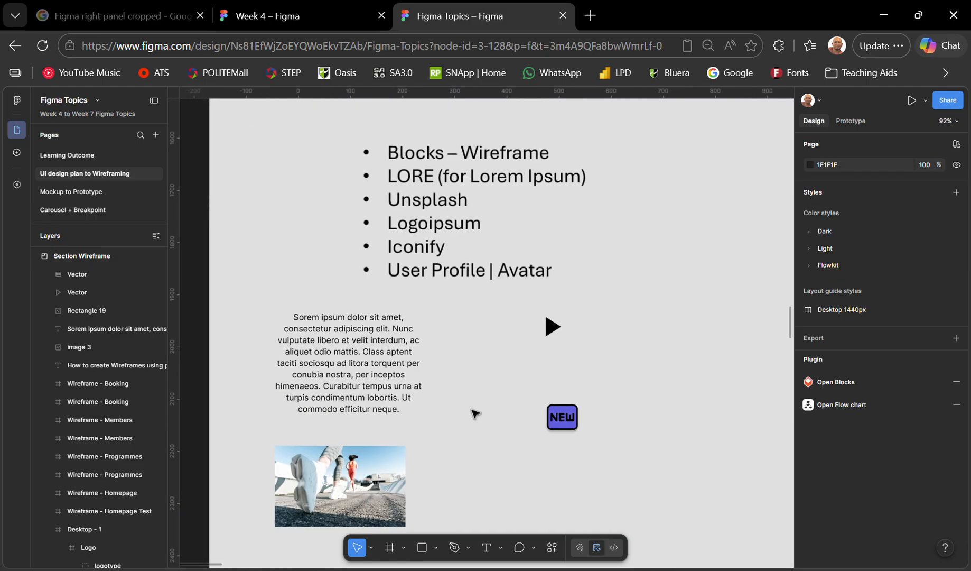
scroll(541, 369, right, 5)
scroll(579, 279, up, 2)
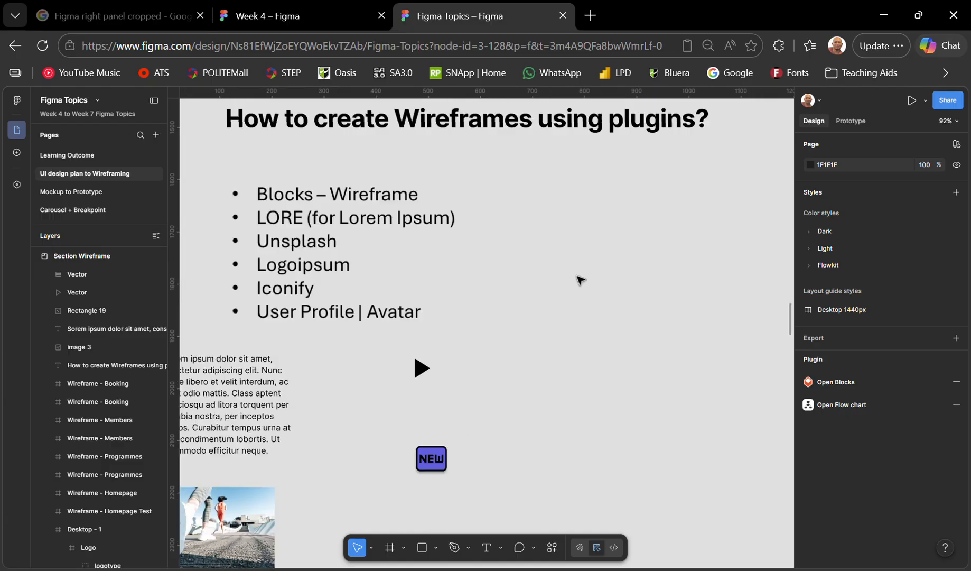
scroll(606, 315, right, 1)
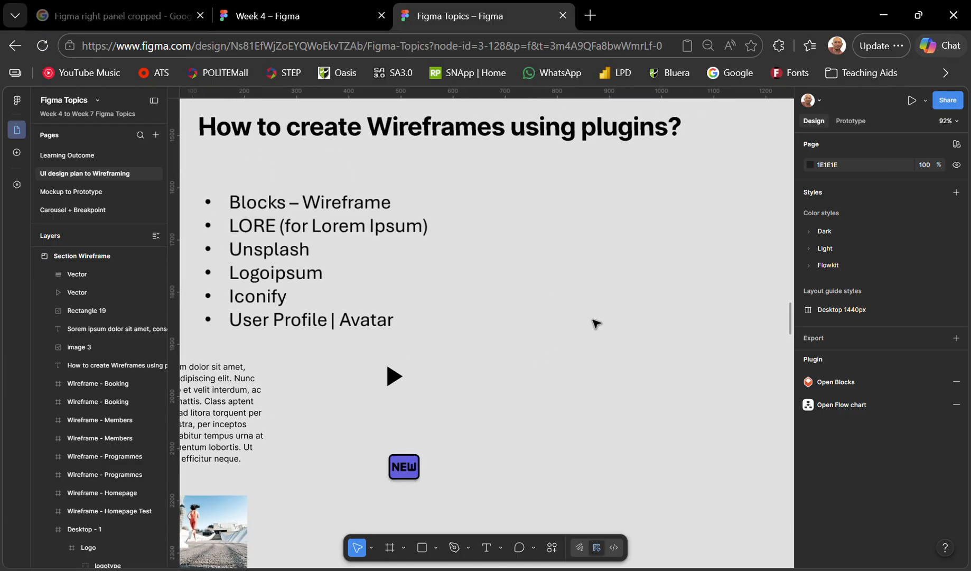
right_click(675, 288)
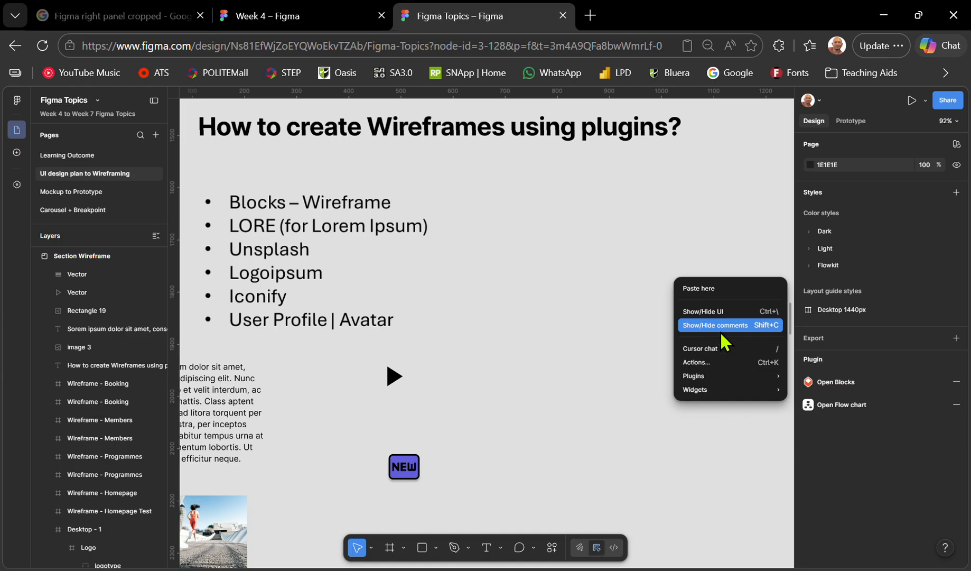
mouse_move(716, 377)
click(819, 380)
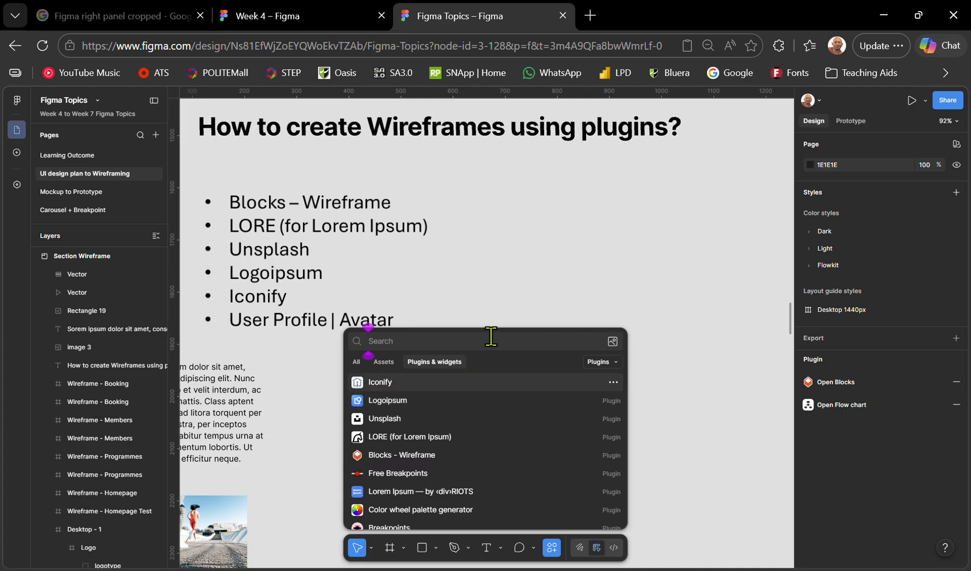
text(user)
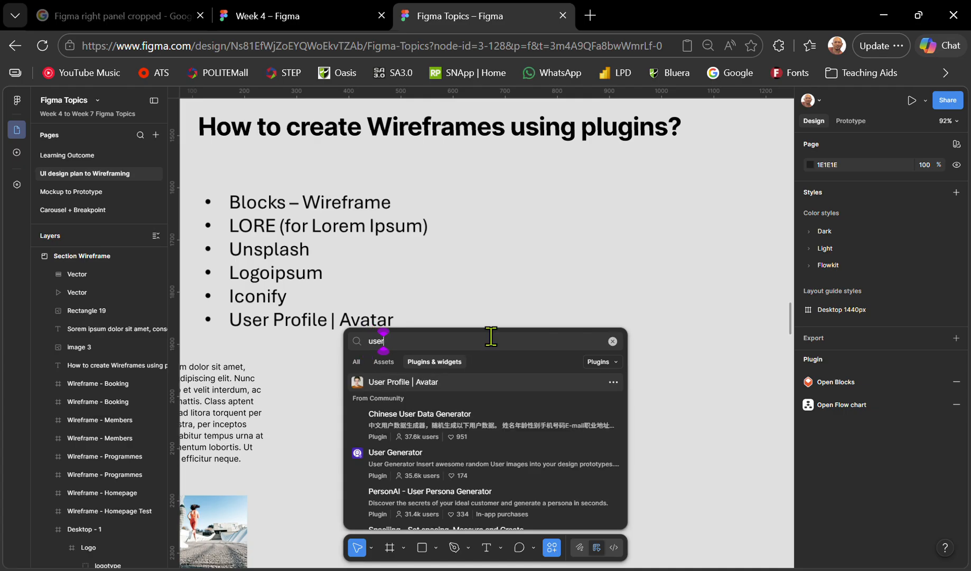
click(462, 384)
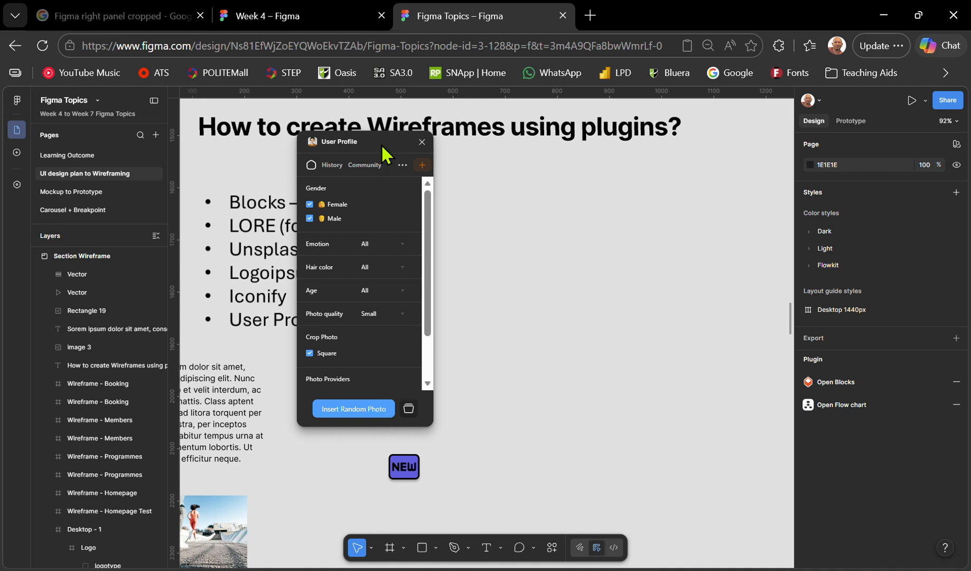
drag(384, 147, 700, 161)
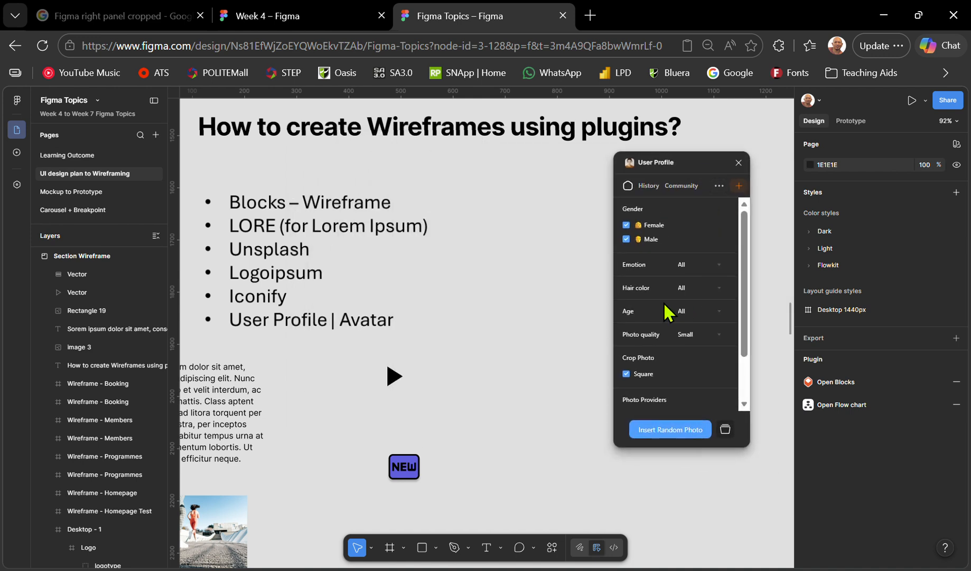
Draw a rectangle about 222 × 275 beside the play arrow and fill it with a random photo from User Profile
key(r)
drag(463, 283, 578, 428)
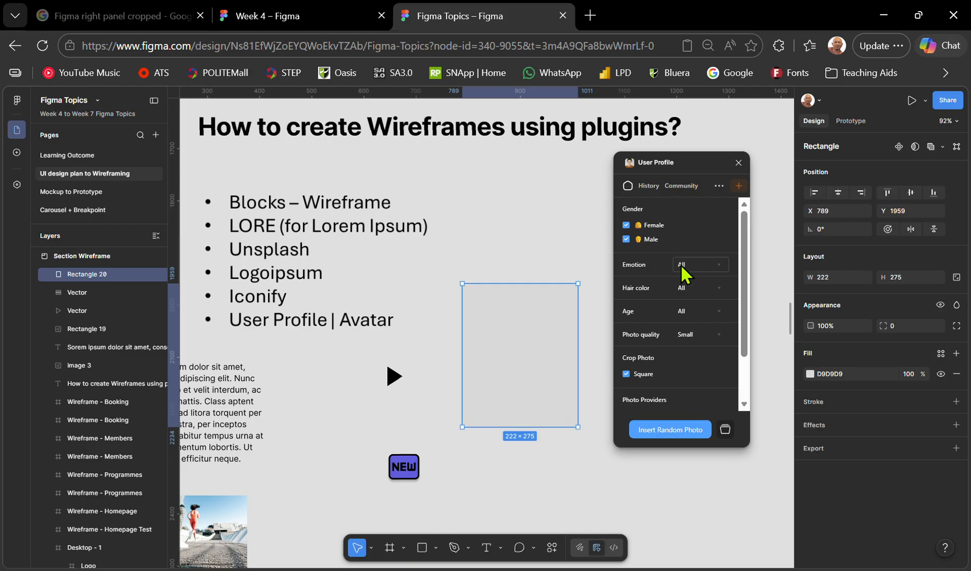
click(681, 418)
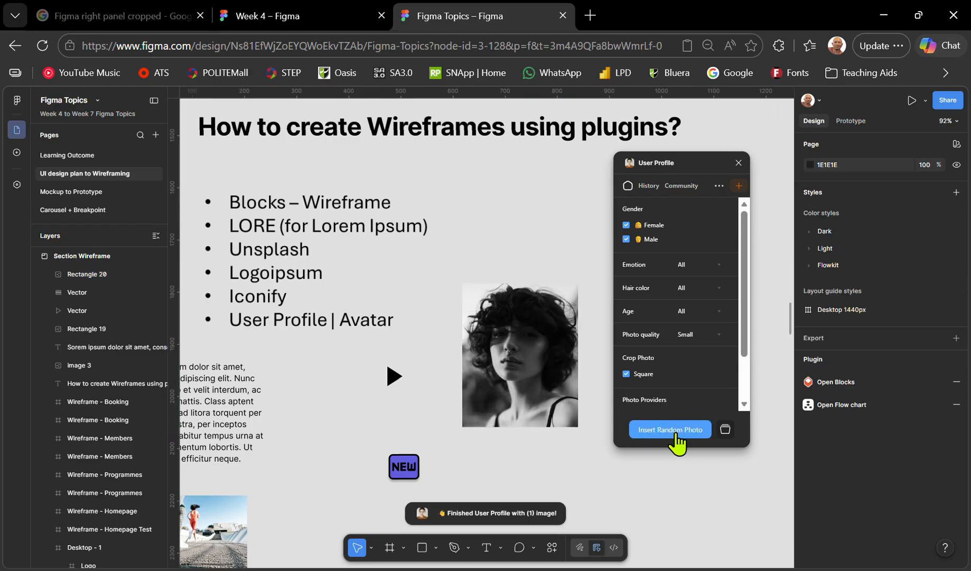
Move the User Profile window aside and review the sample text, image, icons and portrait below the plugin list
scroll(528, 399, down, 5)
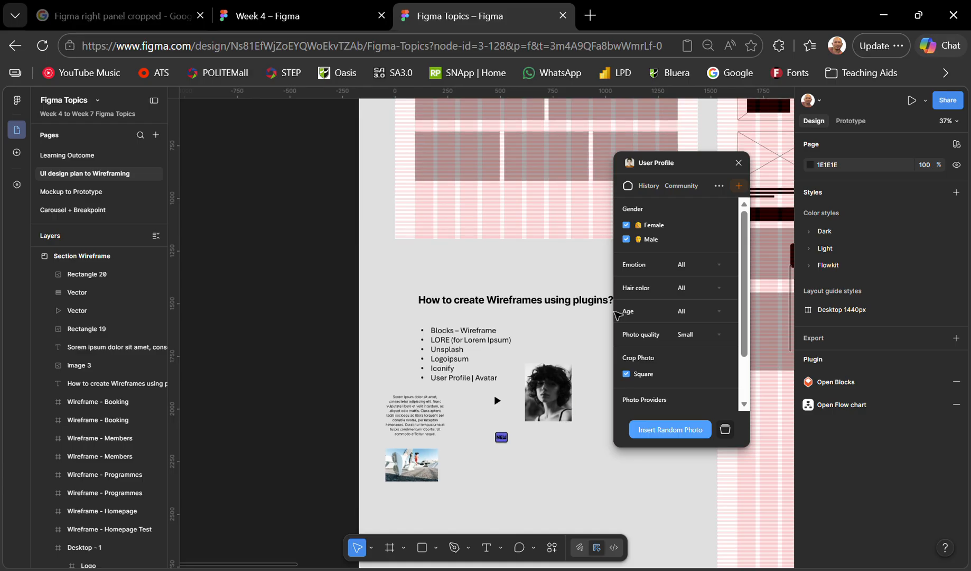
drag(713, 169, 781, 141)
scroll(490, 459, right, 3)
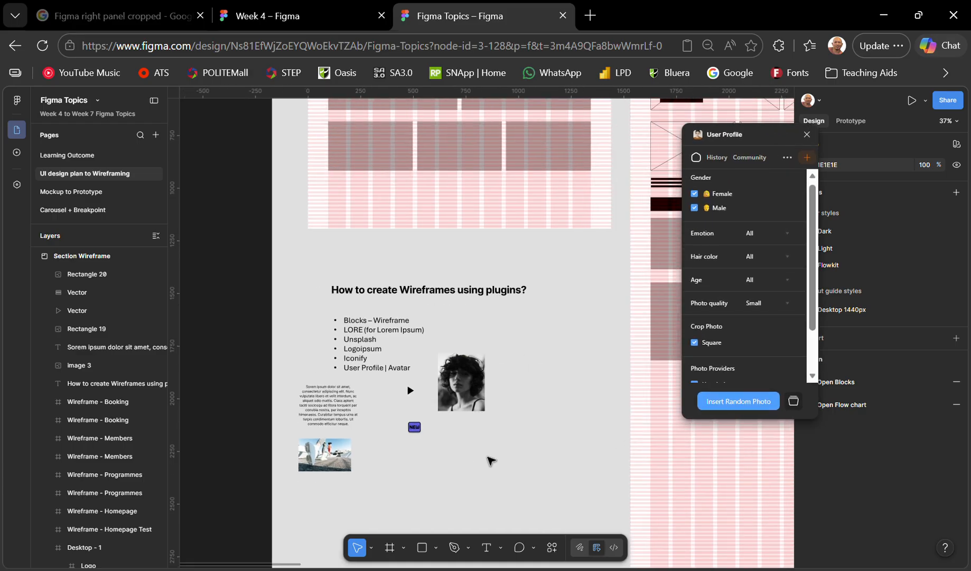
scroll(474, 404, right, 2)
scroll(474, 405, down, 1)
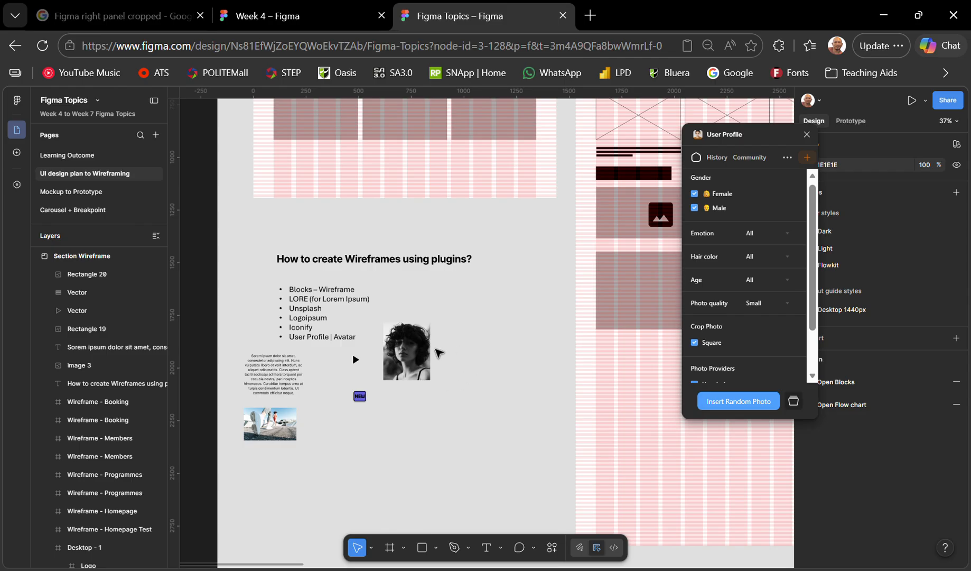
scroll(438, 353, up, 1)
scroll(438, 352, left, 1)
click(451, 390)
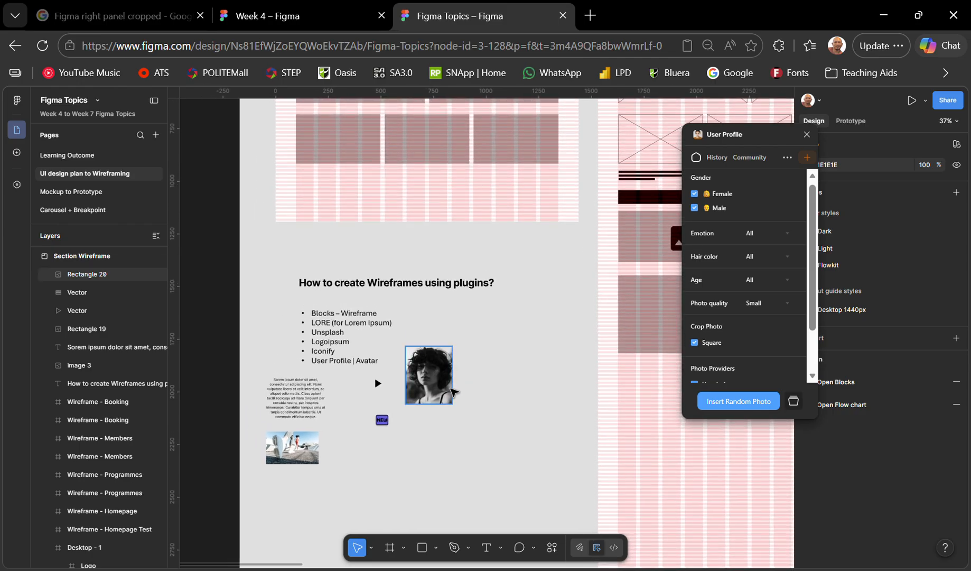
click(454, 391)
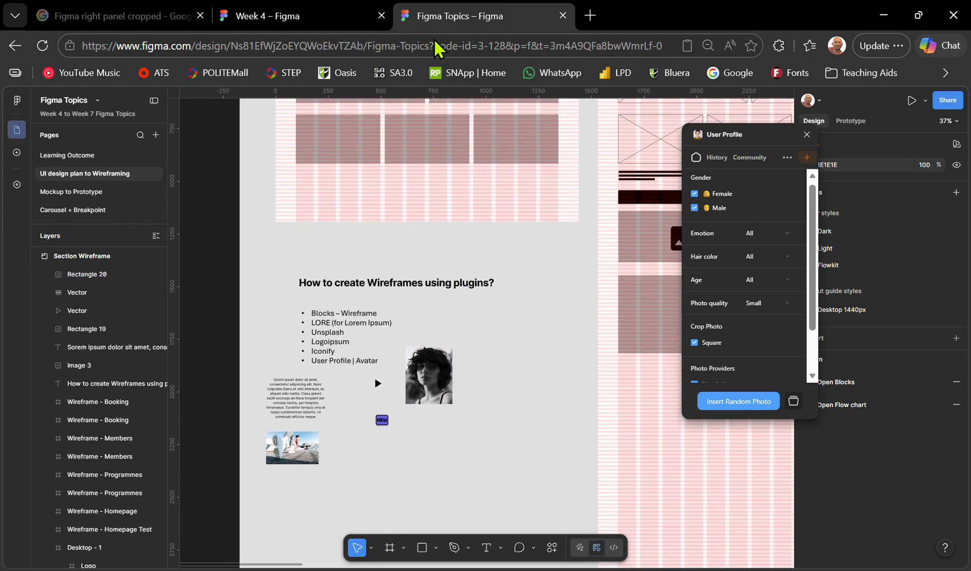